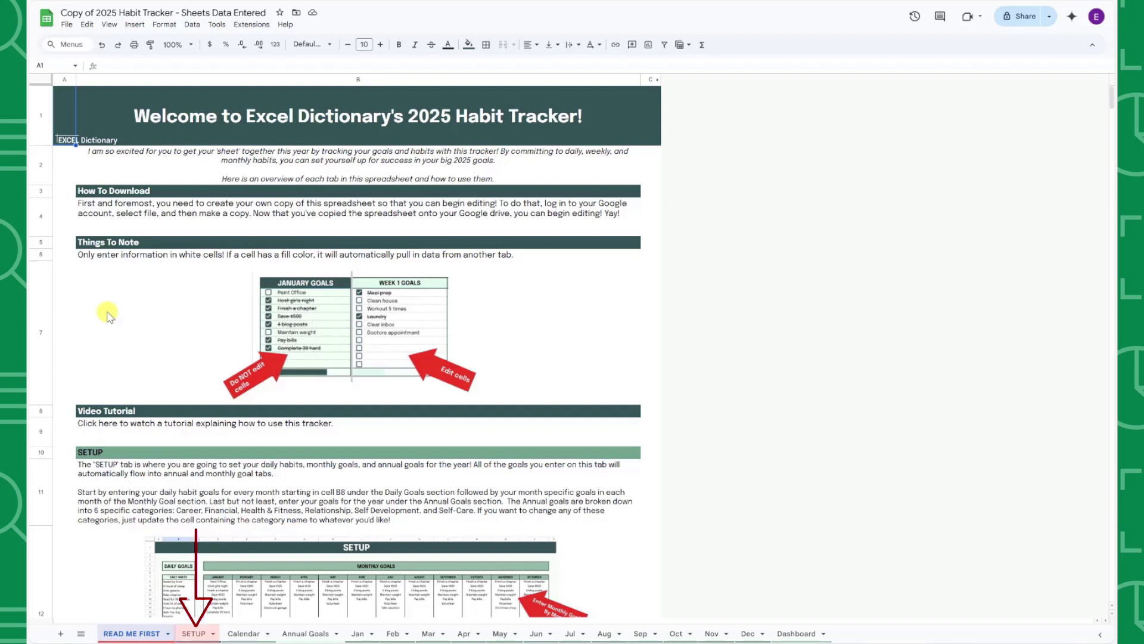
Step through the SETUP, Annual Goals and Jan sheets, ending on the February habit tracker
{"action": "left_click", "coordinate": [193, 634]}
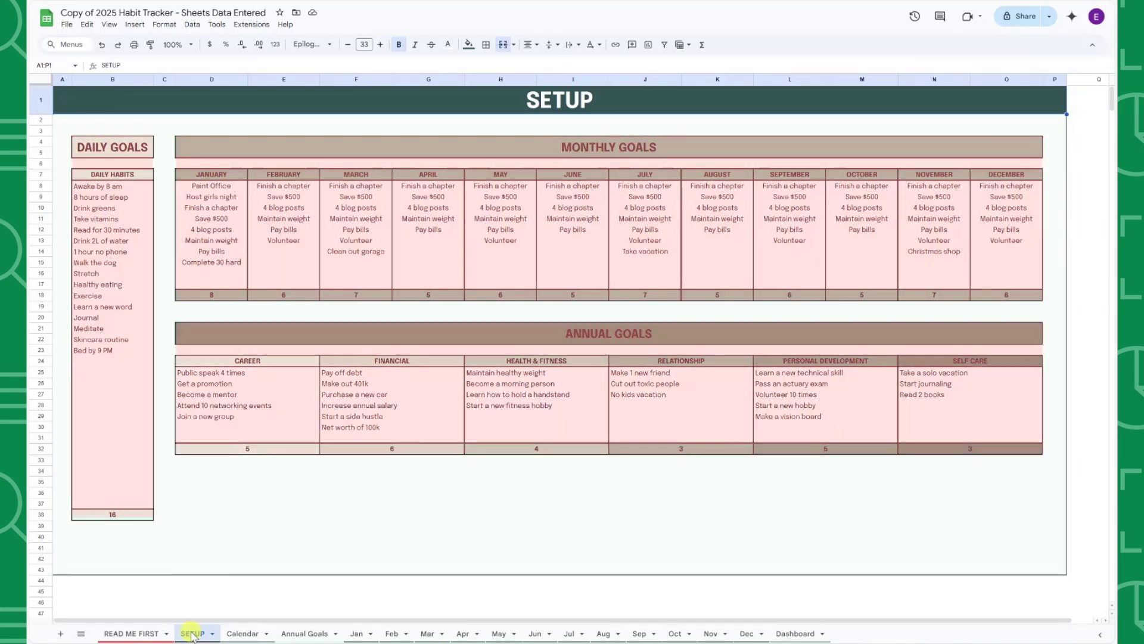
{"action": "left_click", "coordinate": [292, 635]}
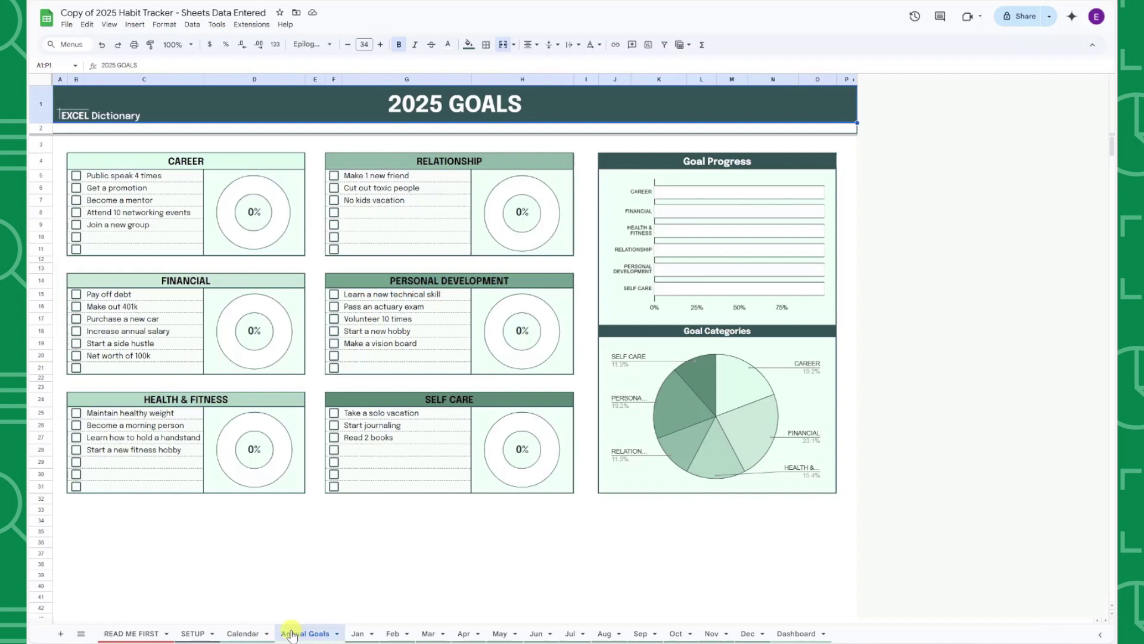
{"action": "left_click", "coordinate": [357, 635]}
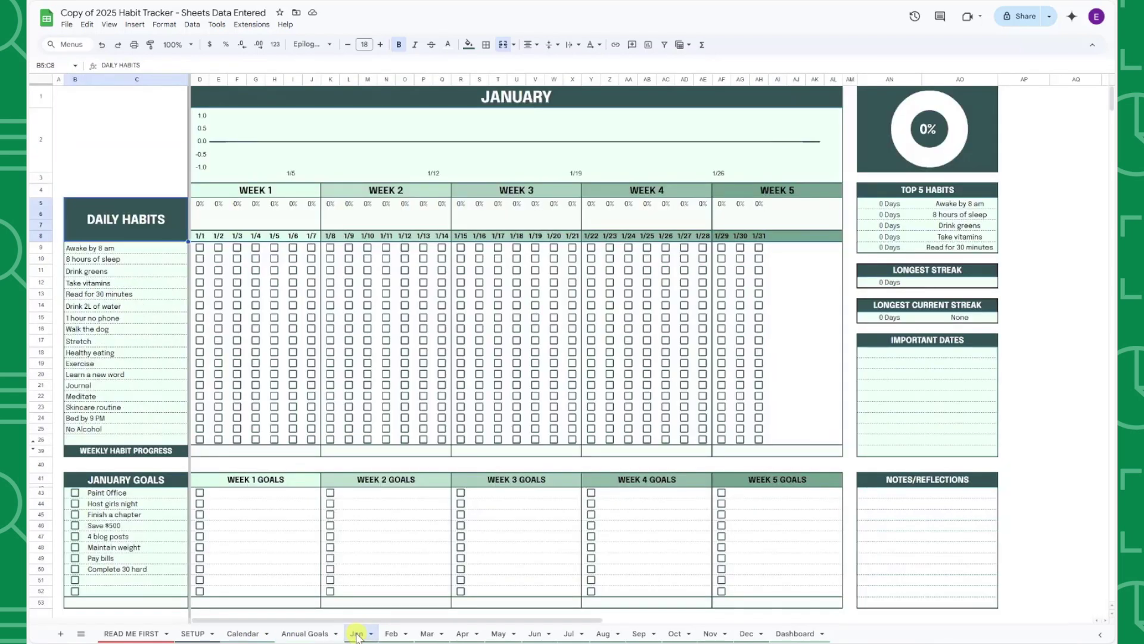
{"action": "left_click", "coordinate": [388, 634]}
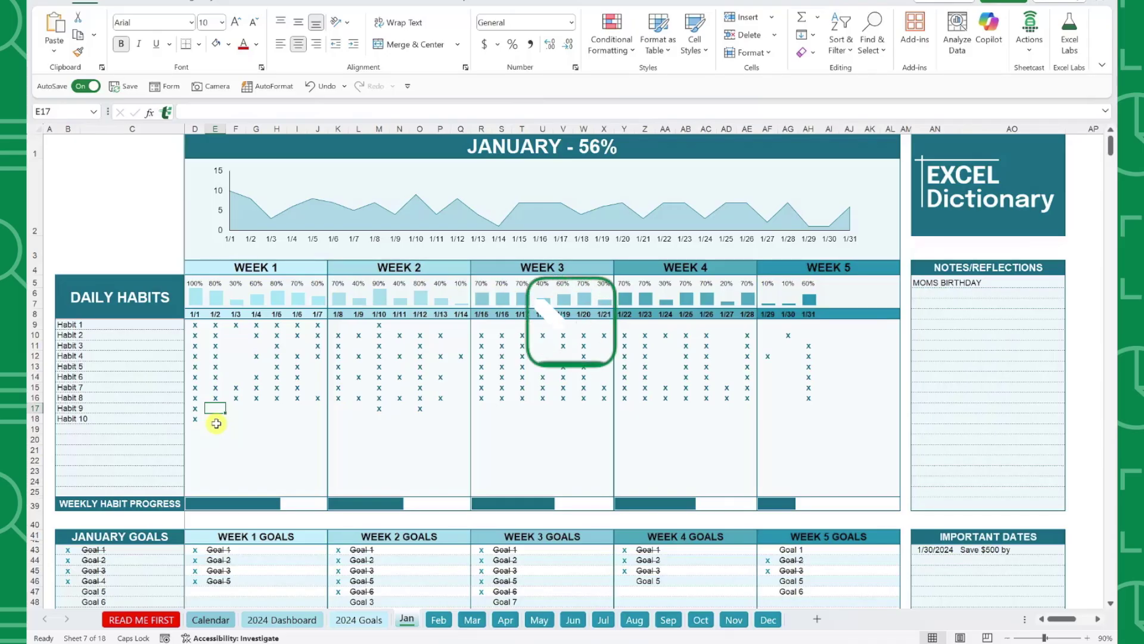
Mark Habit 9 with x on three more January days (G17, I17, L17)
{"action": "key", "text": "Right"}
{"action": "key", "text": "Right"}
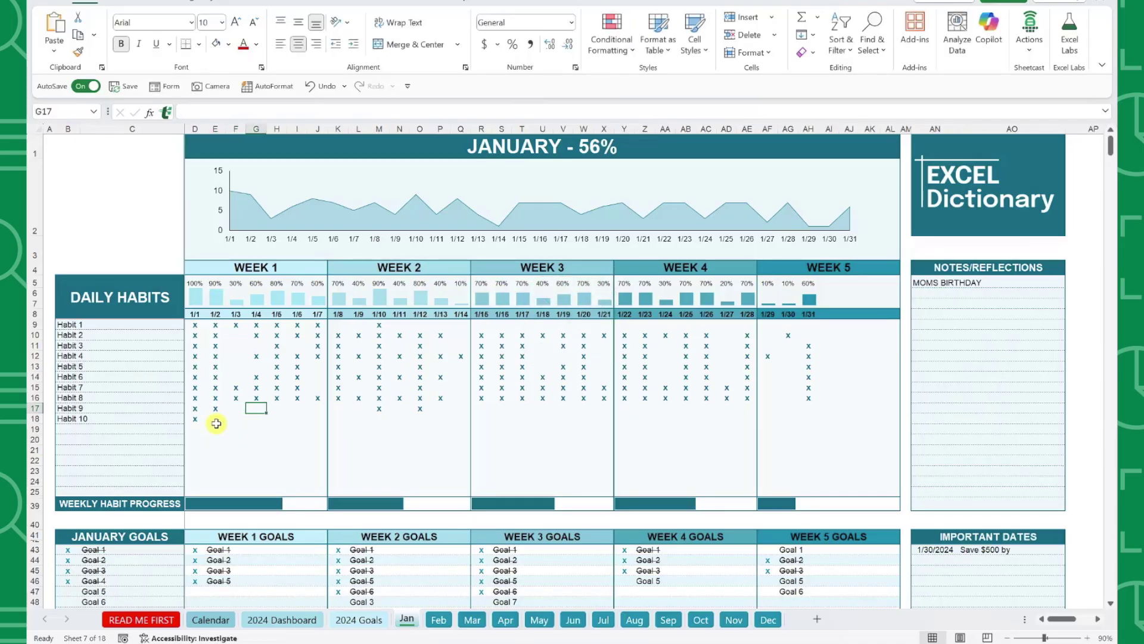
{"action": "type", "text": "x"}
{"action": "key", "text": "Right"}
{"action": "key", "text": "Right"}
{"action": "type", "text": "x"}
{"action": "key", "text": "Right"}
{"action": "key", "text": "Right"}
{"action": "key", "text": "Right"}
{"action": "type", "text": "x"}
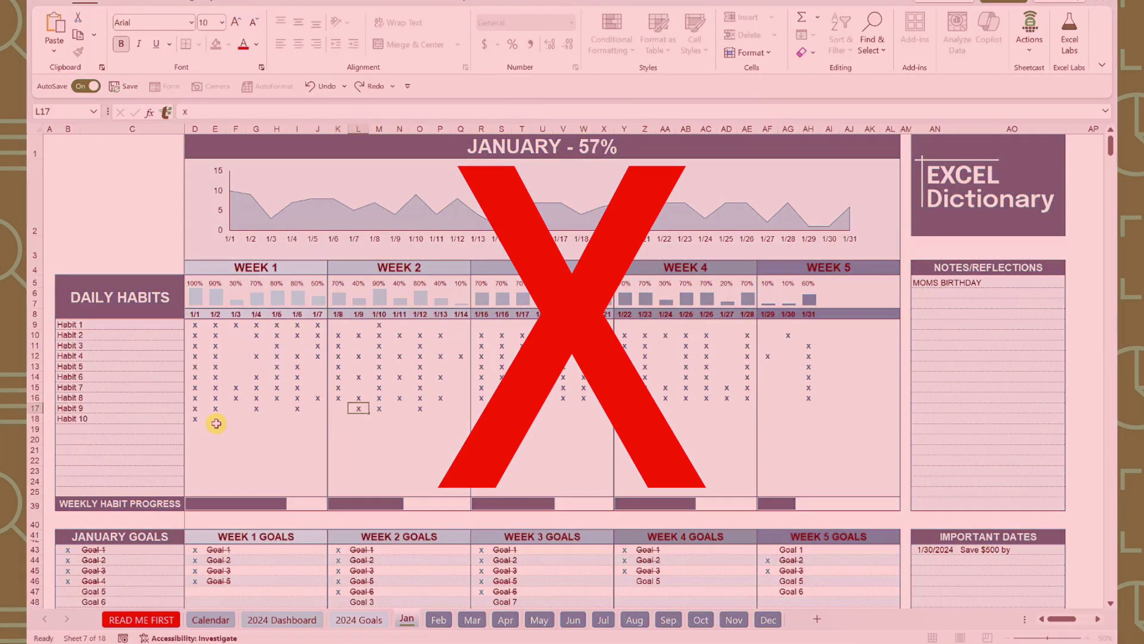
{"action": "key", "text": "Right"}
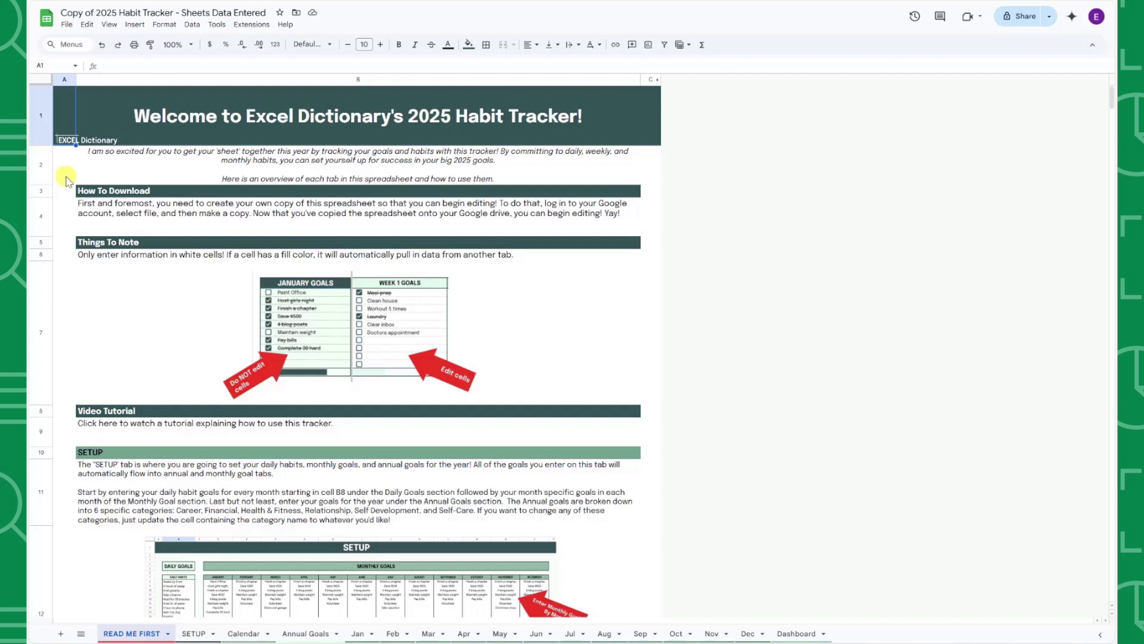
{"action": "scroll", "coordinate": [66, 180], "scroll_direction": "down", "scroll_amount": 6}
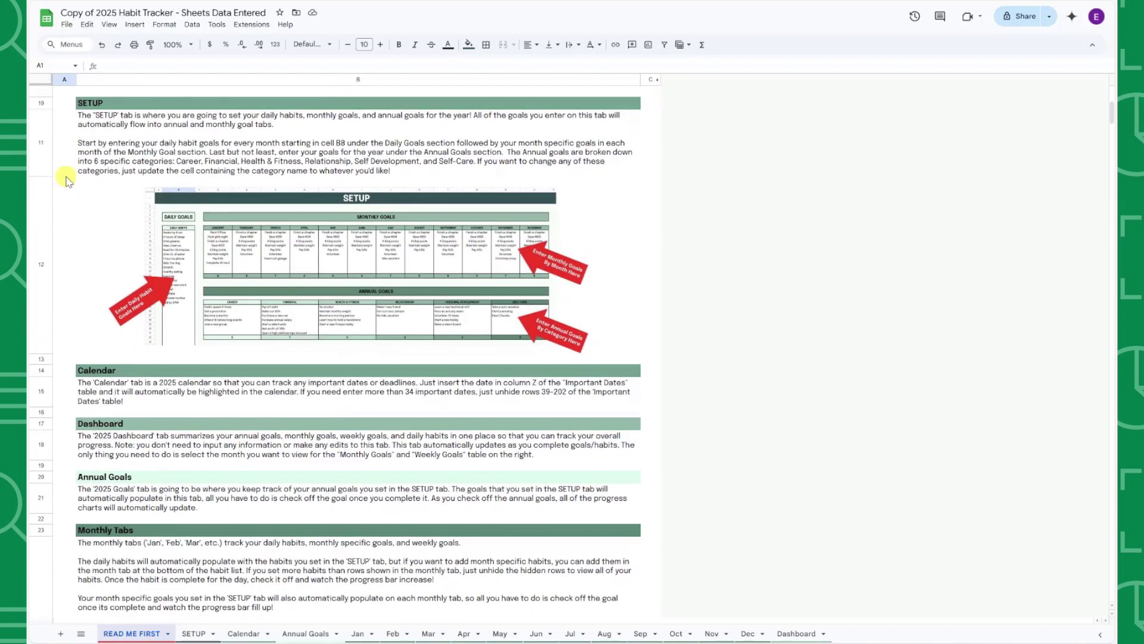
{"action": "scroll", "coordinate": [66, 180], "scroll_direction": "down", "scroll_amount": 4}
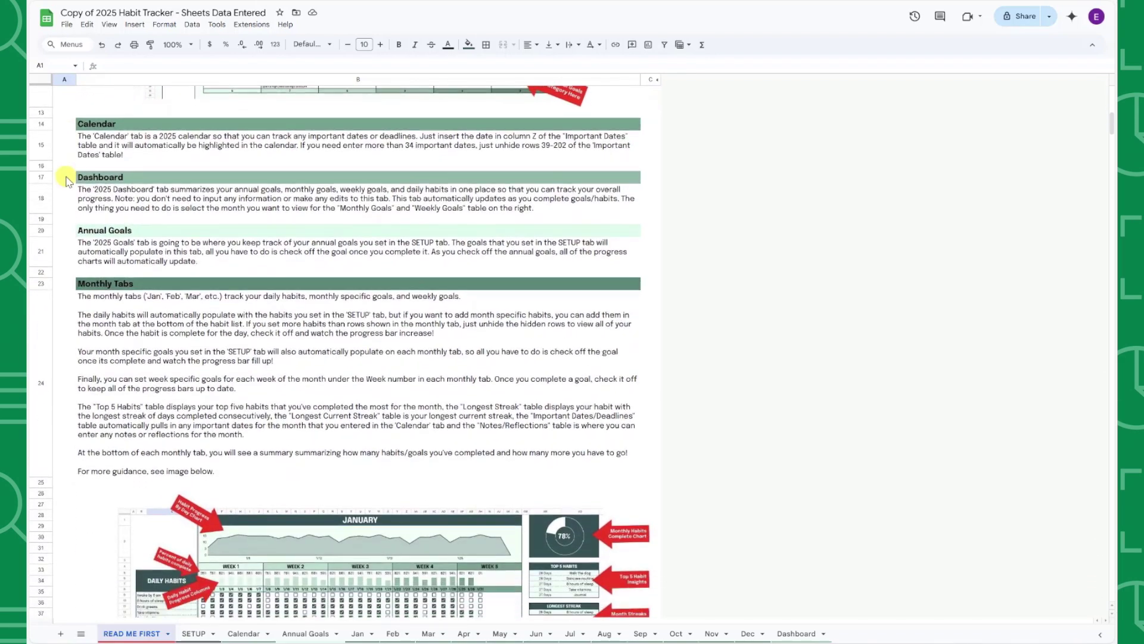
{"action": "scroll", "coordinate": [66, 180], "scroll_direction": "down", "scroll_amount": 4}
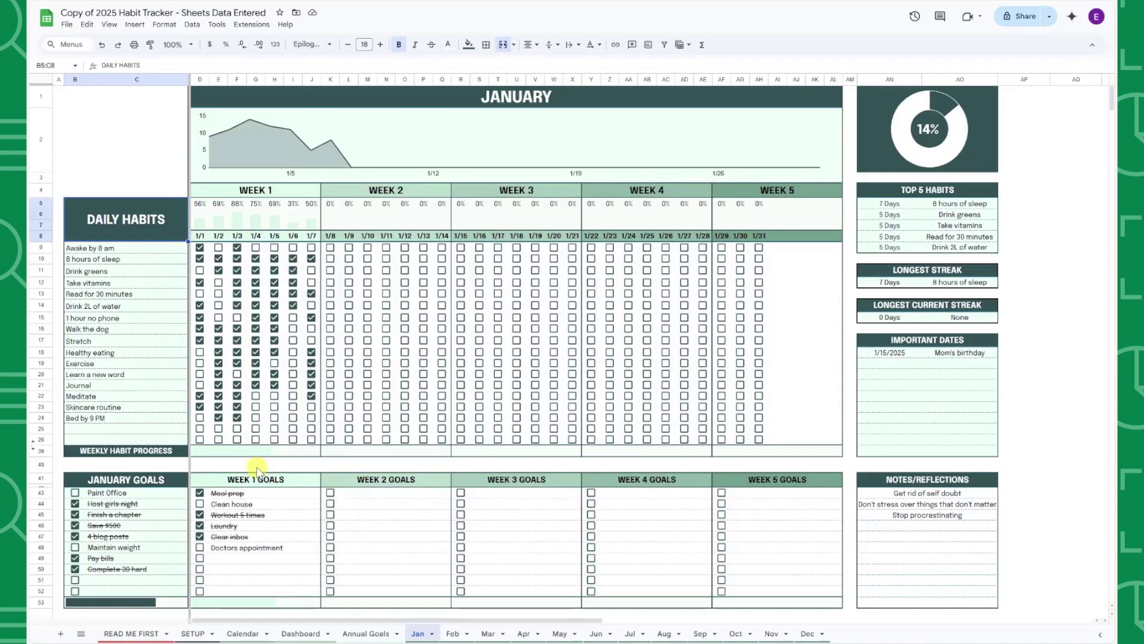
Add 'Vet Appointment' as a January Week 1 goal below Doctors appointment
{"action": "left_click", "coordinate": [266, 559]}
{"action": "type", "text": "Vet A"}
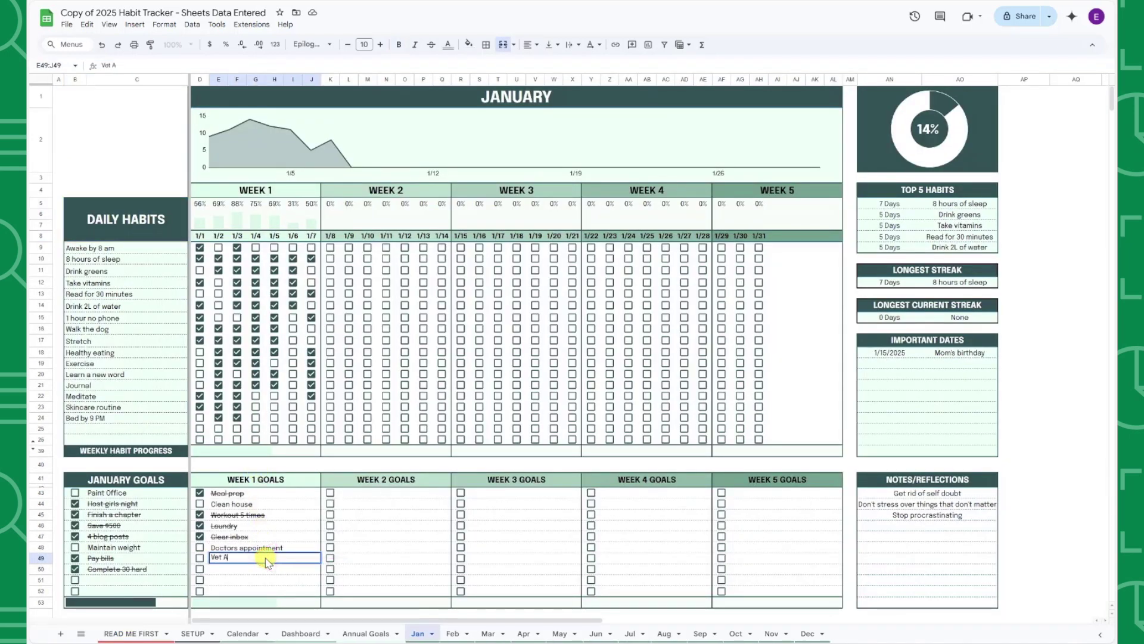
{"action": "type", "text": "ppointment"}
{"action": "key", "text": "Return"}
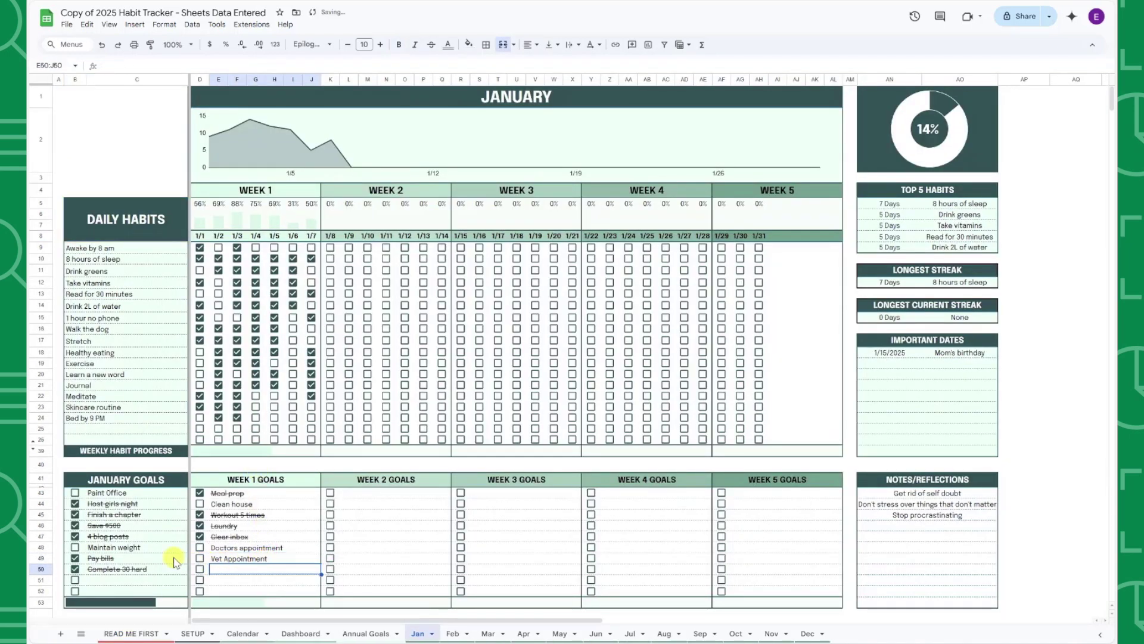
{"action": "left_click", "coordinate": [175, 560]}
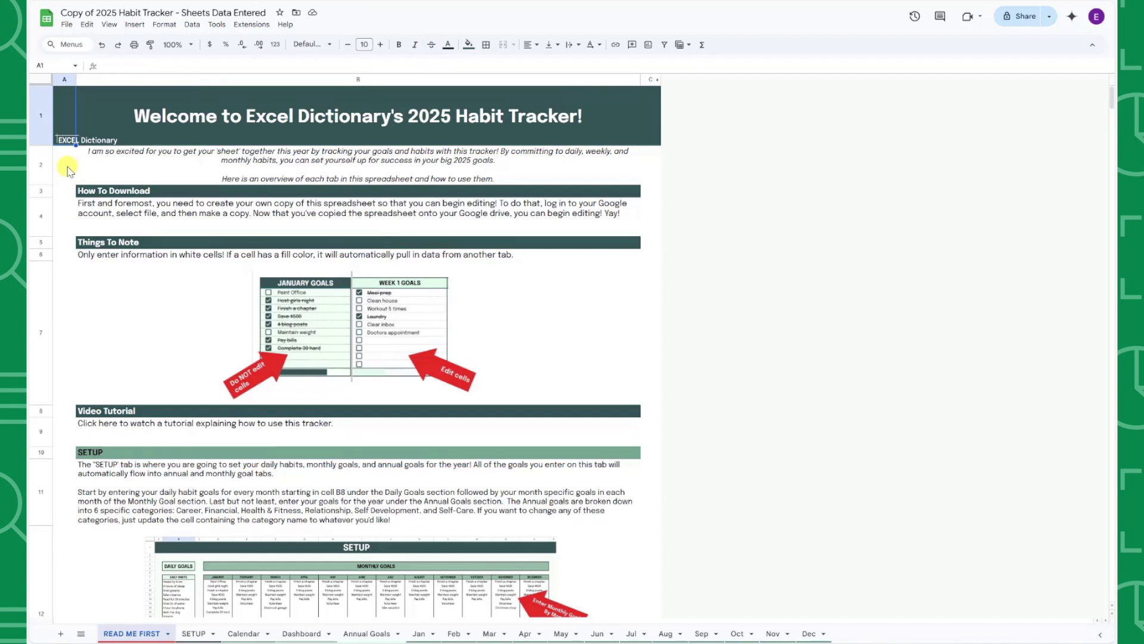
Make a copy of the spreadsheet via File > Make a copy
{"action": "left_click", "coordinate": [67, 24]}
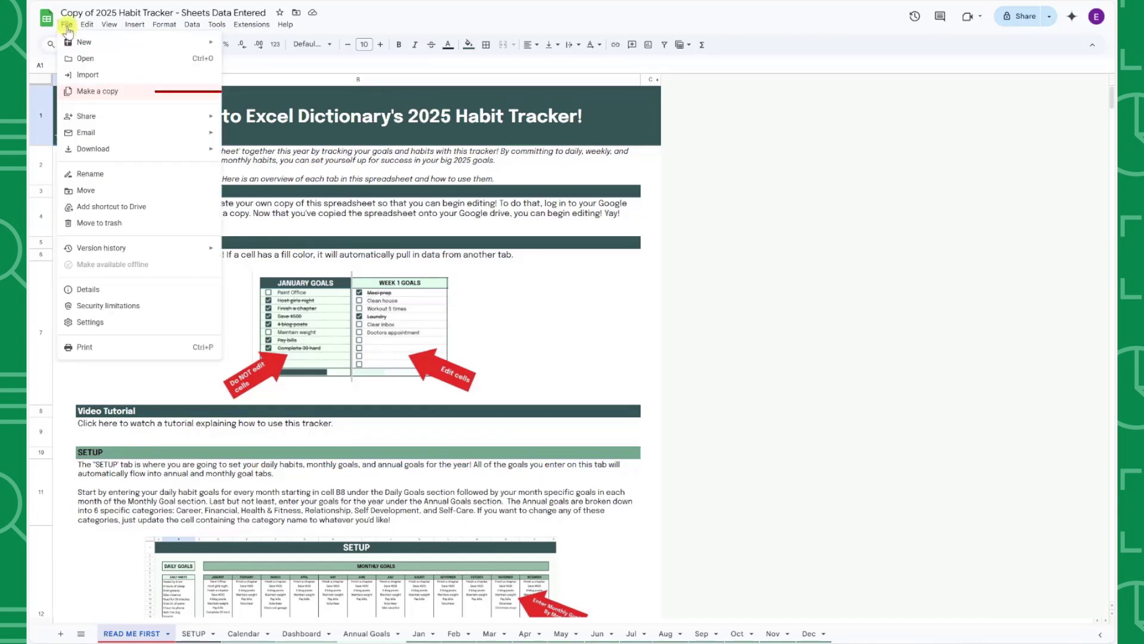
{"action": "left_click", "coordinate": [82, 92]}
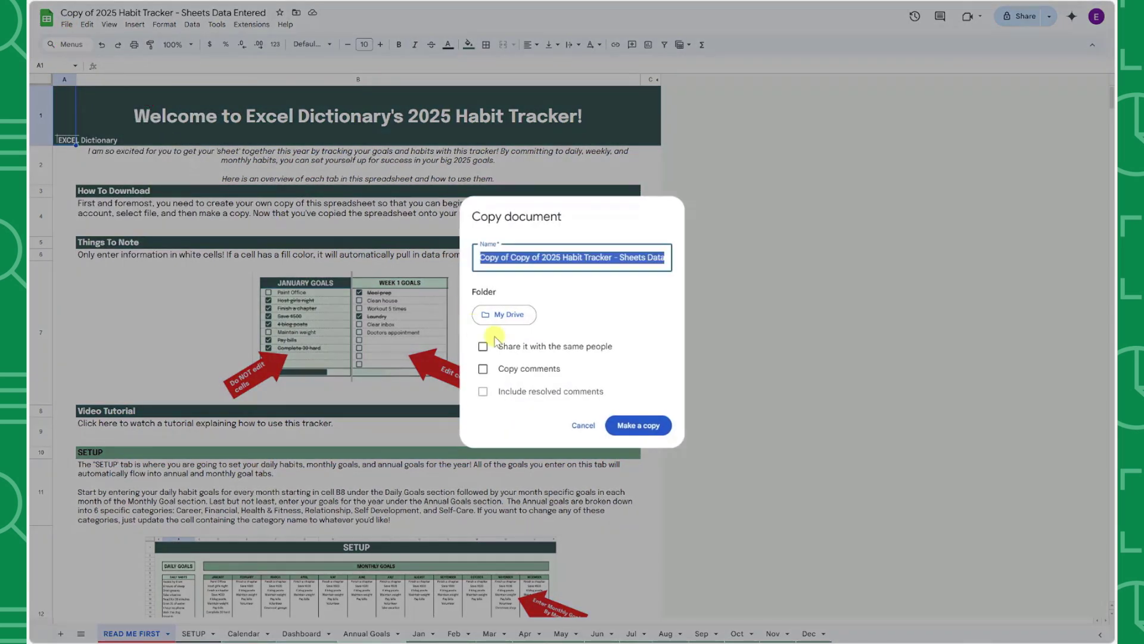
{"action": "left_click", "coordinate": [638, 424]}
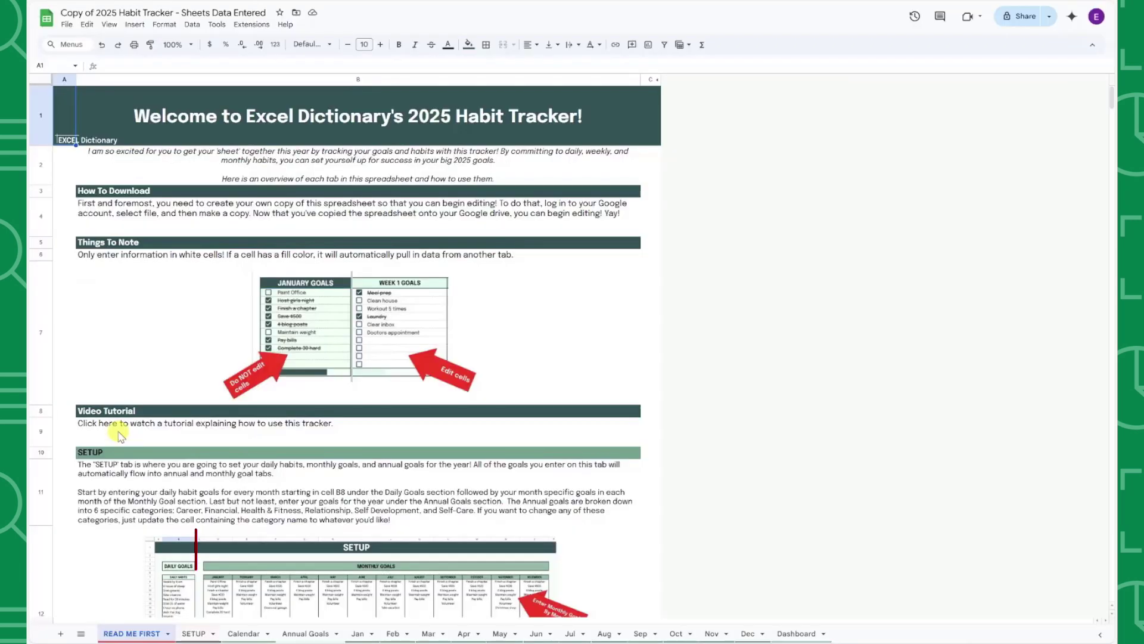
On the SETUP sheet, rename the Self Care category in N24 to 'Spiritual'
{"action": "left_click", "coordinate": [193, 633]}
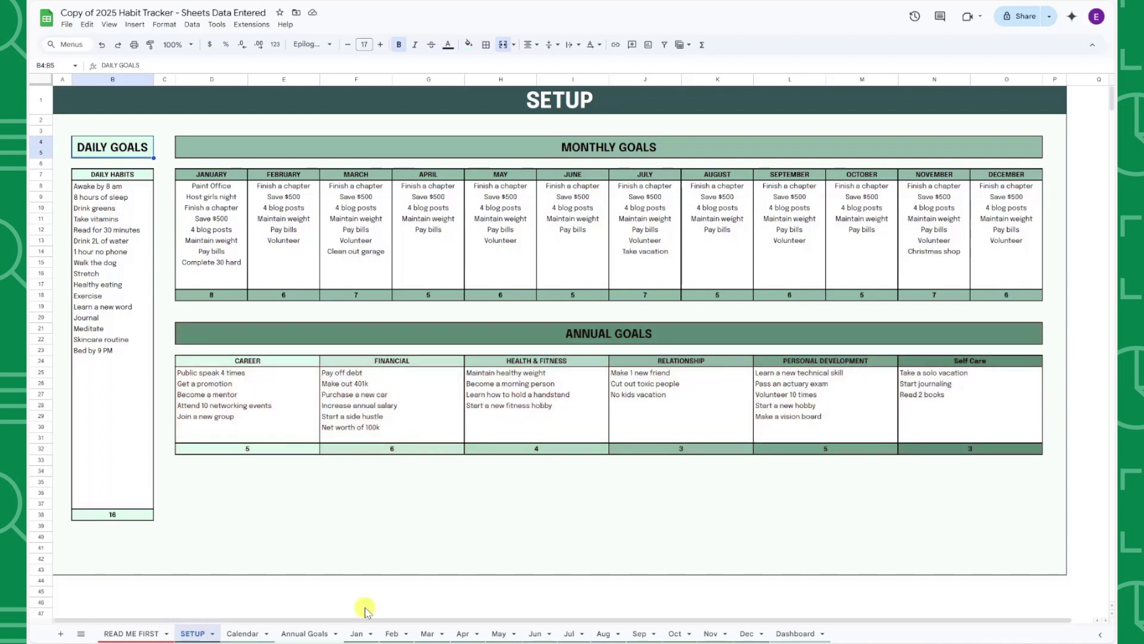
{"action": "left_click", "coordinate": [912, 362]}
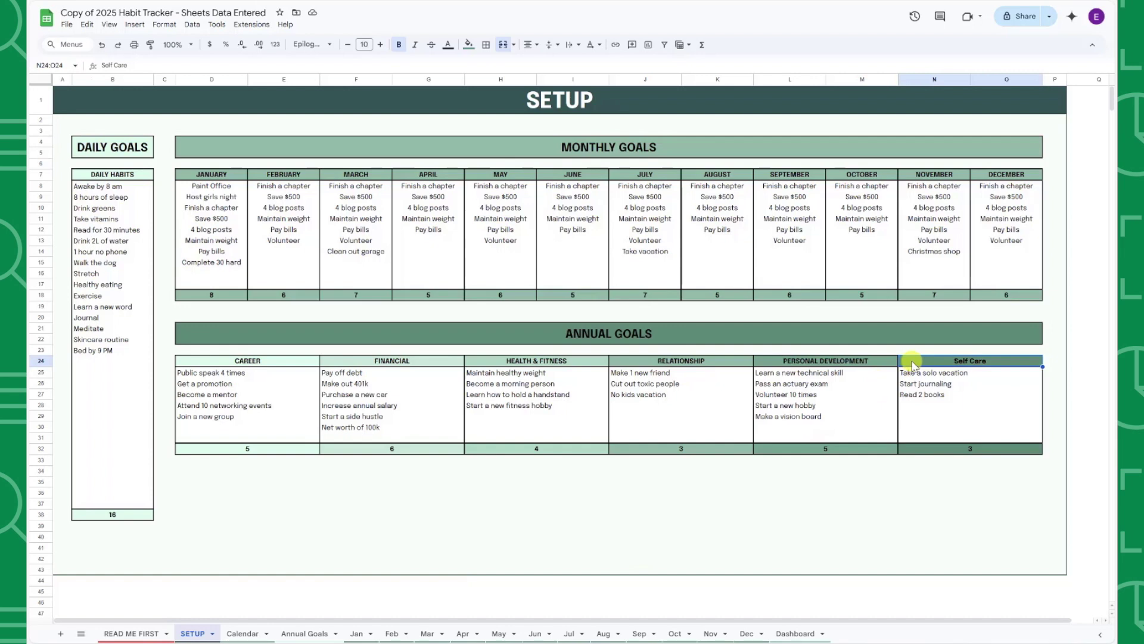
{"action": "type", "text": "Spiritual"}
{"action": "key", "text": "Return"}
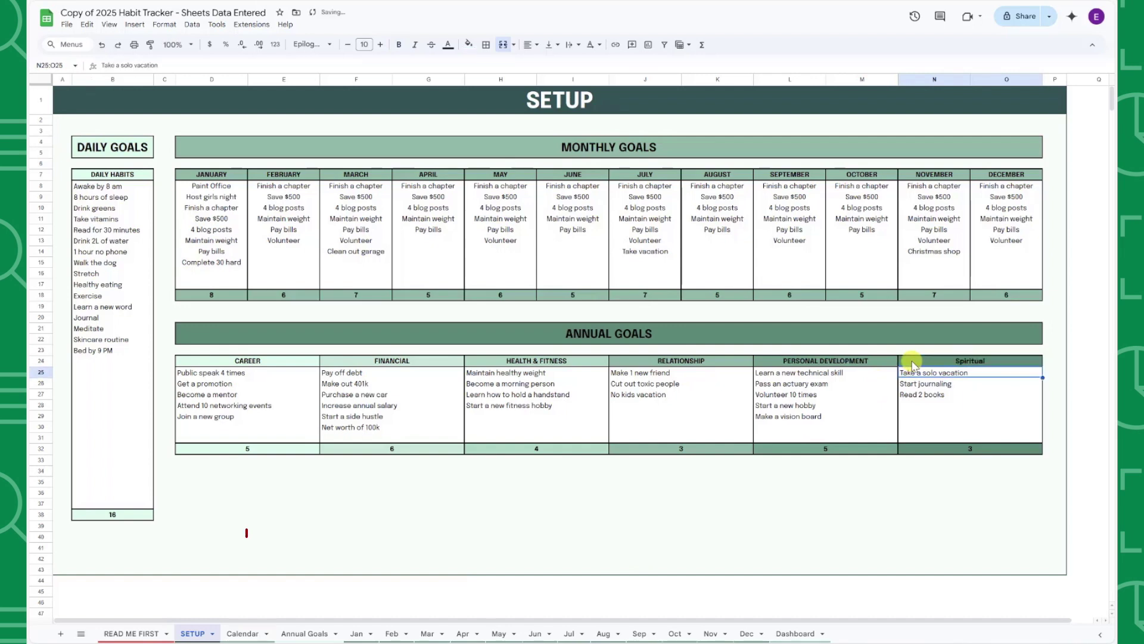
Add 3/12/2025 'Actuary Exam' to the Calendar's Important Dates list
{"action": "left_click", "coordinate": [249, 633]}
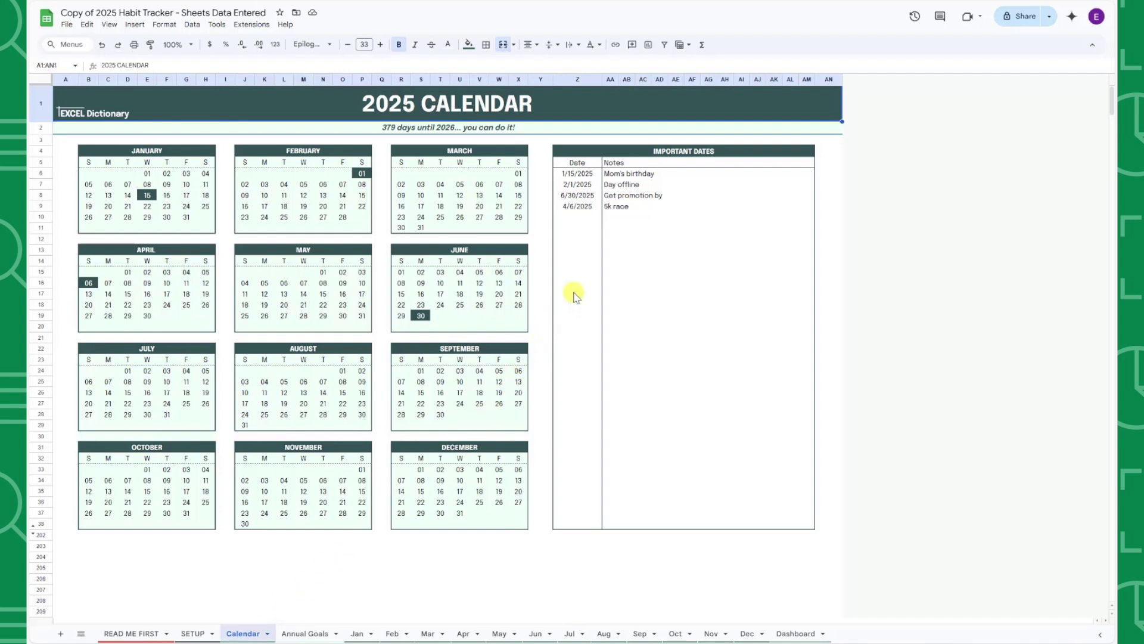
{"action": "left_click", "coordinate": [597, 220]}
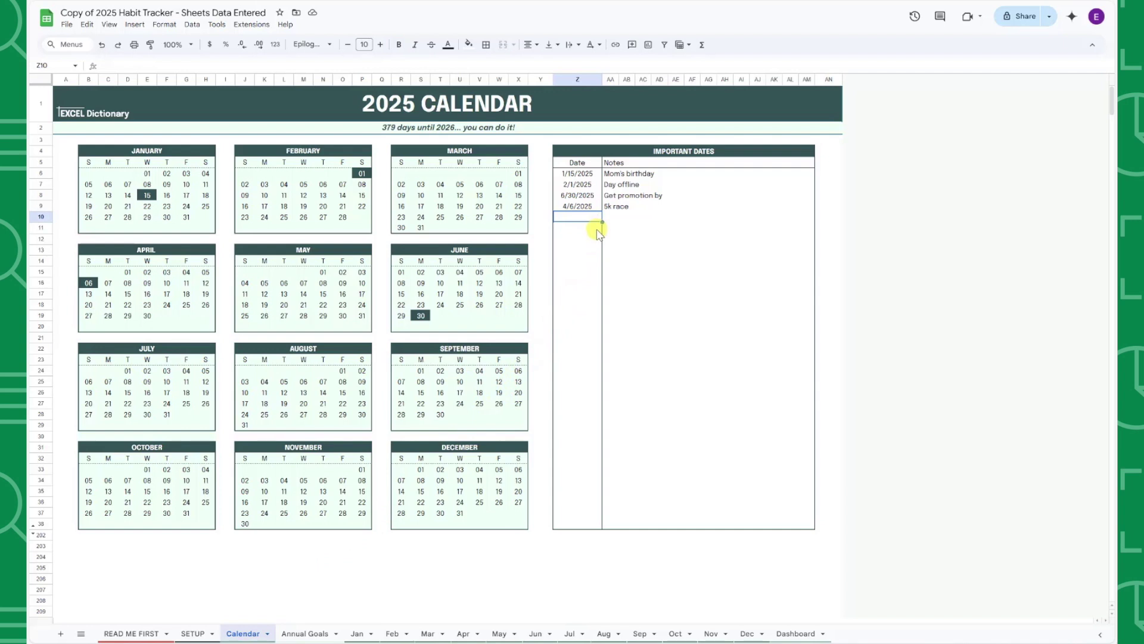
{"action": "type", "text": "3/12/2025"}
{"action": "key", "text": "Tab"}
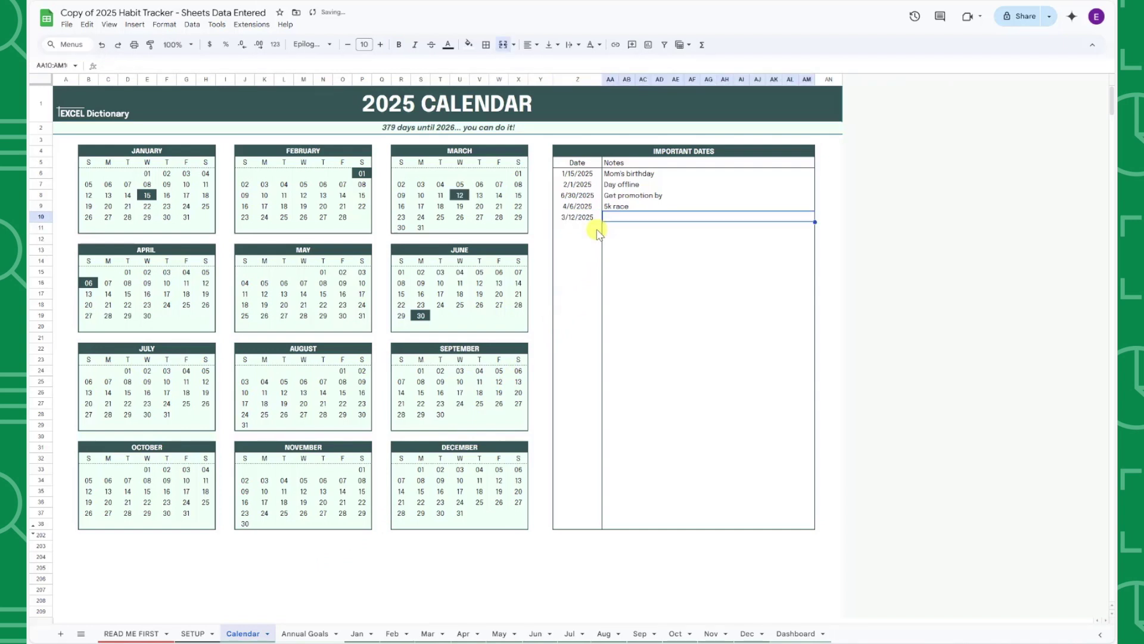
{"action": "type", "text": "Actuary Exam"}
{"action": "key", "text": "Return"}
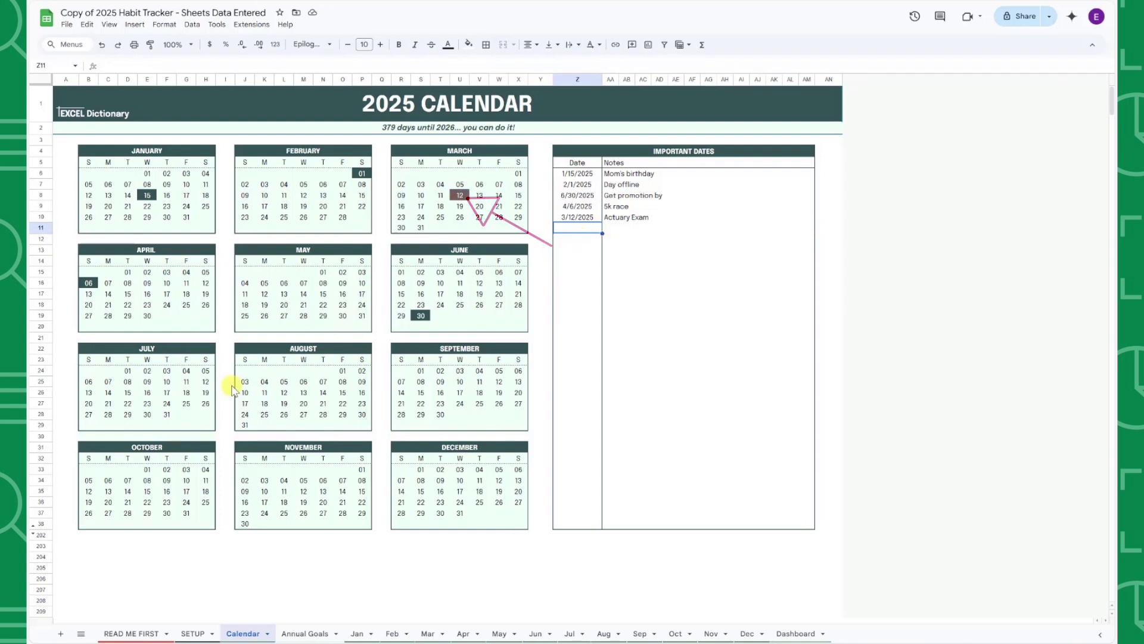
Unhide the hidden rows 38–202 below the calendar
{"action": "left_click", "coordinate": [44, 525]}
{"action": "left_click_drag", "start_coordinate": [47, 528], "coordinate": [43, 535]}
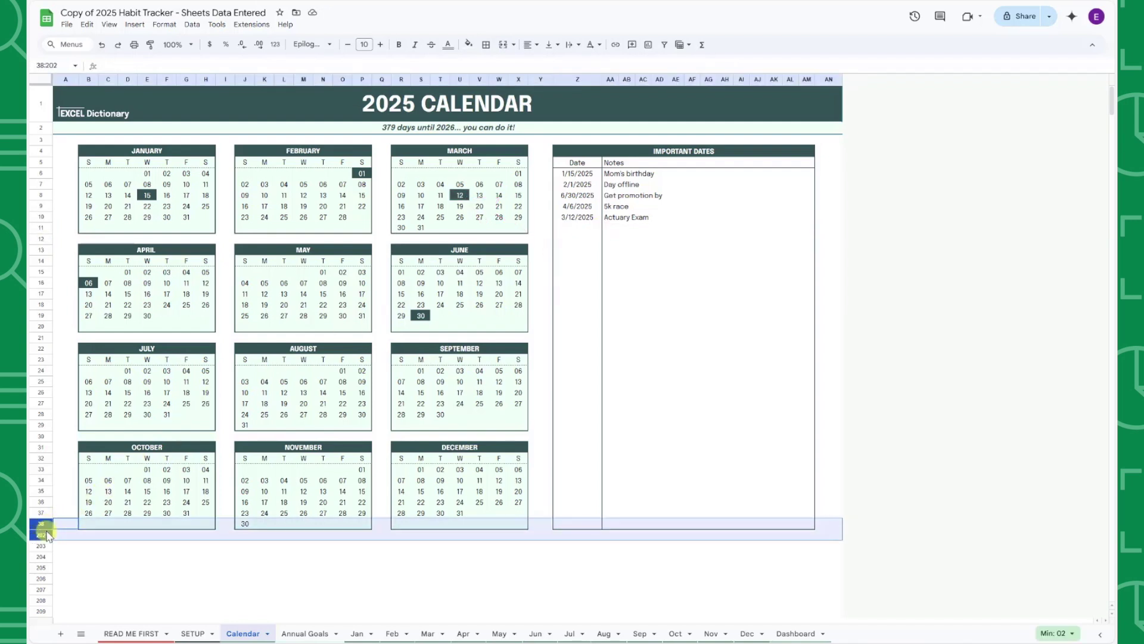
{"action": "right_click", "coordinate": [43, 535]}
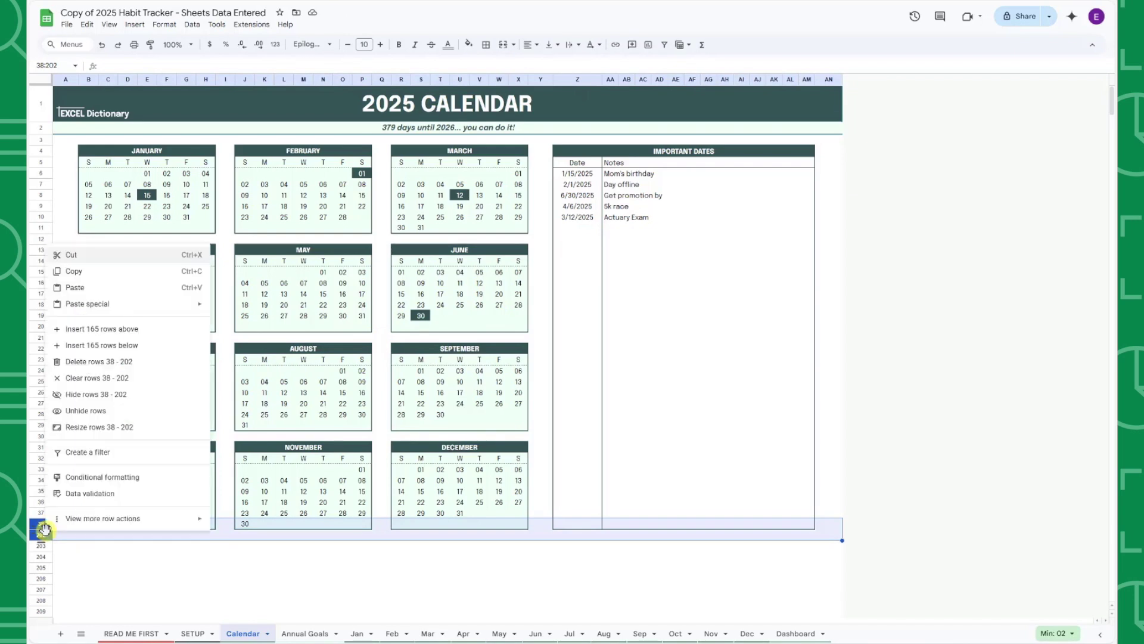
{"action": "left_click", "coordinate": [81, 411]}
{"action": "left_click", "coordinate": [88, 539]}
{"action": "scroll", "coordinate": [88, 540], "scroll_direction": "down", "scroll_amount": 8}
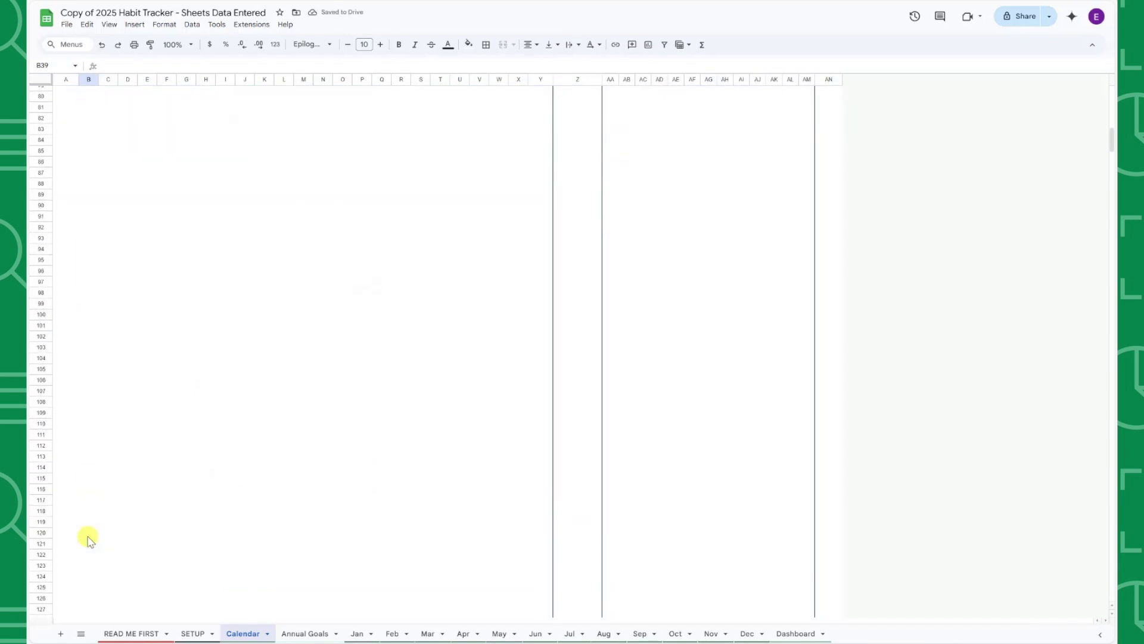
Tick Get a promotion, Become a mentor, 401k, new car, salary, morning person and handstand goals
{"action": "left_click", "coordinate": [304, 633]}
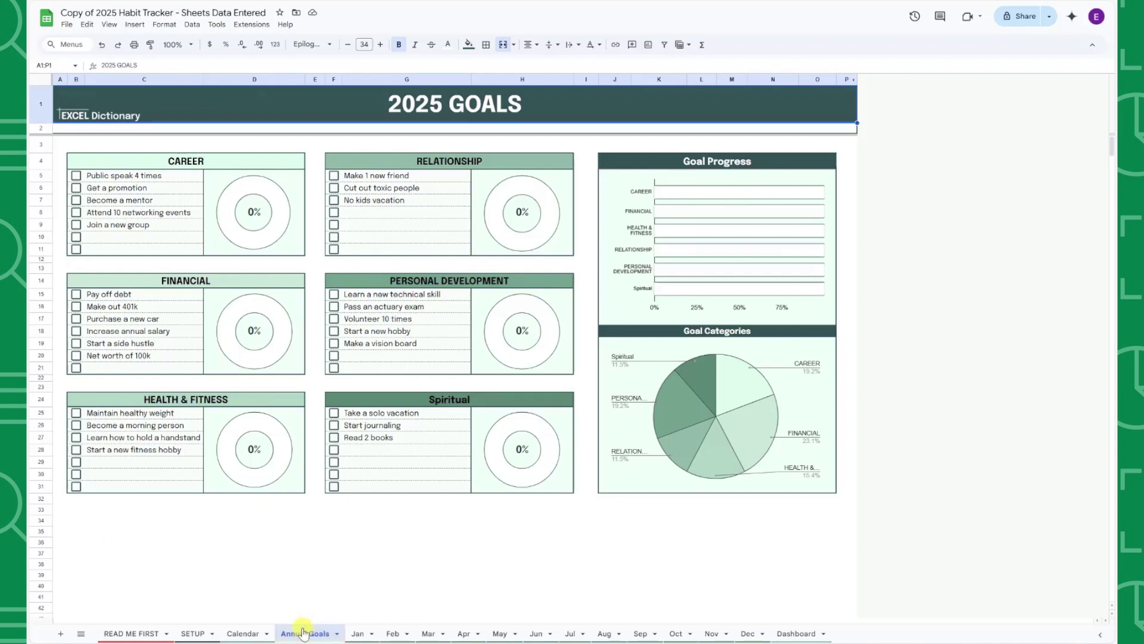
{"action": "left_click", "coordinate": [75, 188]}
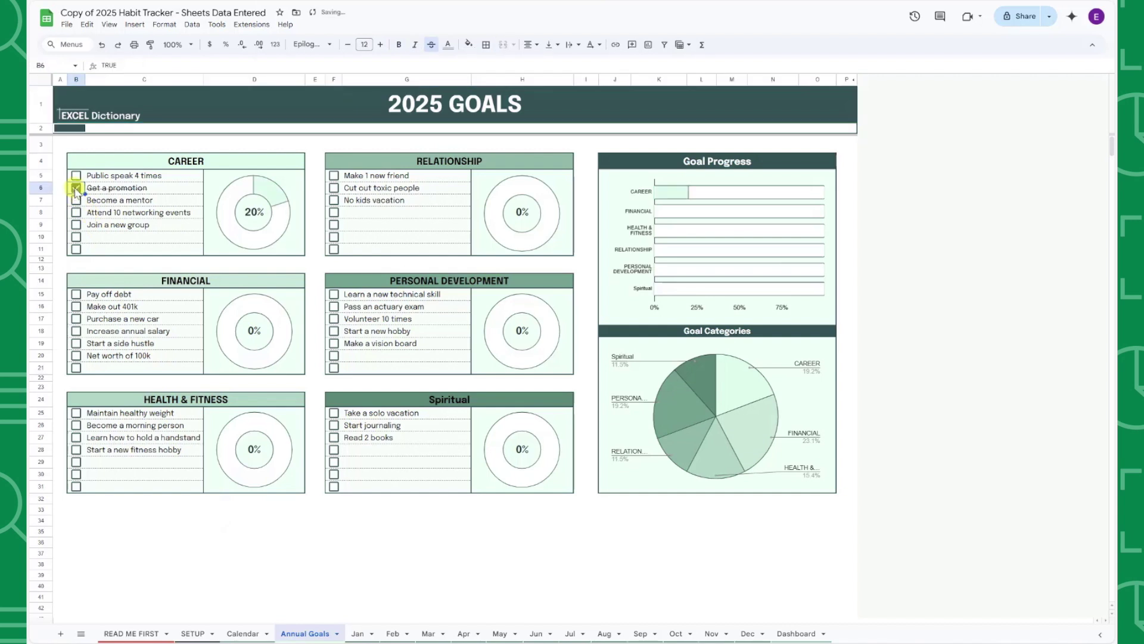
{"action": "left_click", "coordinate": [76, 200]}
{"action": "left_click", "coordinate": [75, 307]}
{"action": "left_click", "coordinate": [76, 318]}
{"action": "left_click", "coordinate": [75, 331]}
{"action": "left_click", "coordinate": [76, 425]}
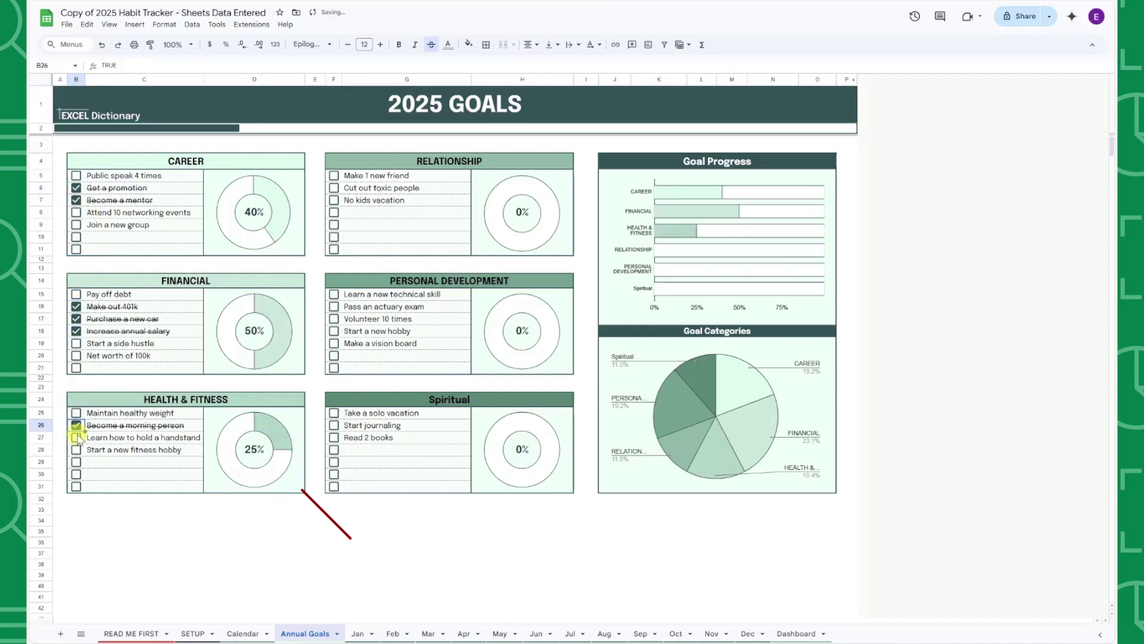
{"action": "left_click", "coordinate": [76, 437]}
Tick the Health/Relationship goals: Pass an actuary exam, Volunteer 10 times, Start a new hobby
{"action": "left_click", "coordinate": [334, 188]}
{"action": "left_click", "coordinate": [334, 306]}
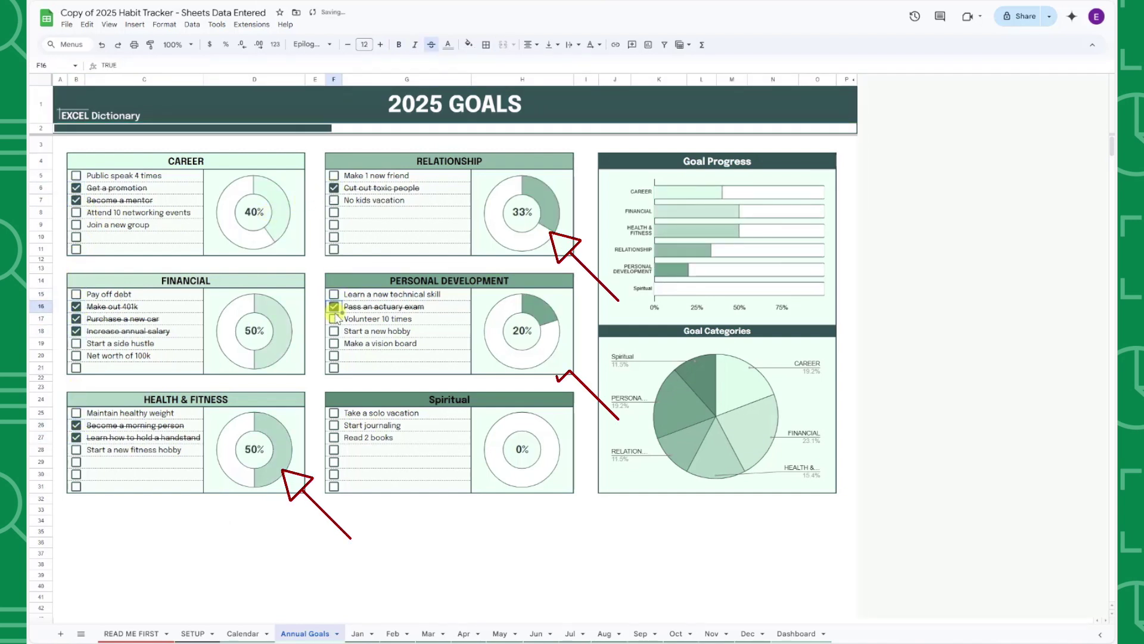
{"action": "left_click", "coordinate": [333, 319]}
{"action": "left_click", "coordinate": [333, 330]}
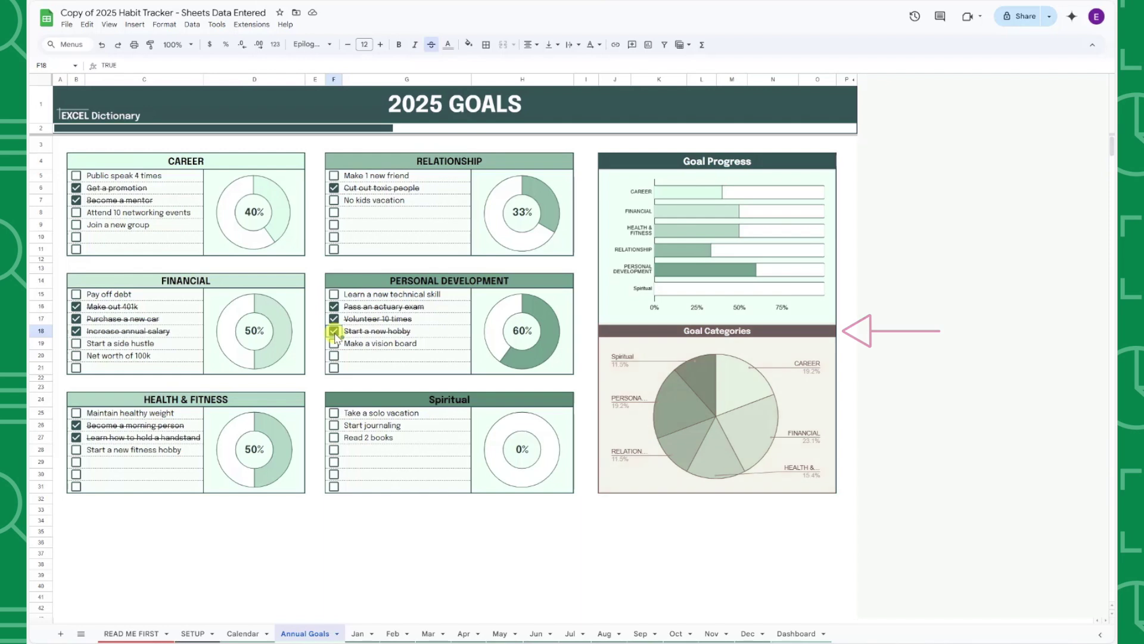
On the Jan sheet, tick eleven habits for 1/8, from 8 hours of sleep to Meditate
{"action": "left_click", "coordinate": [358, 634]}
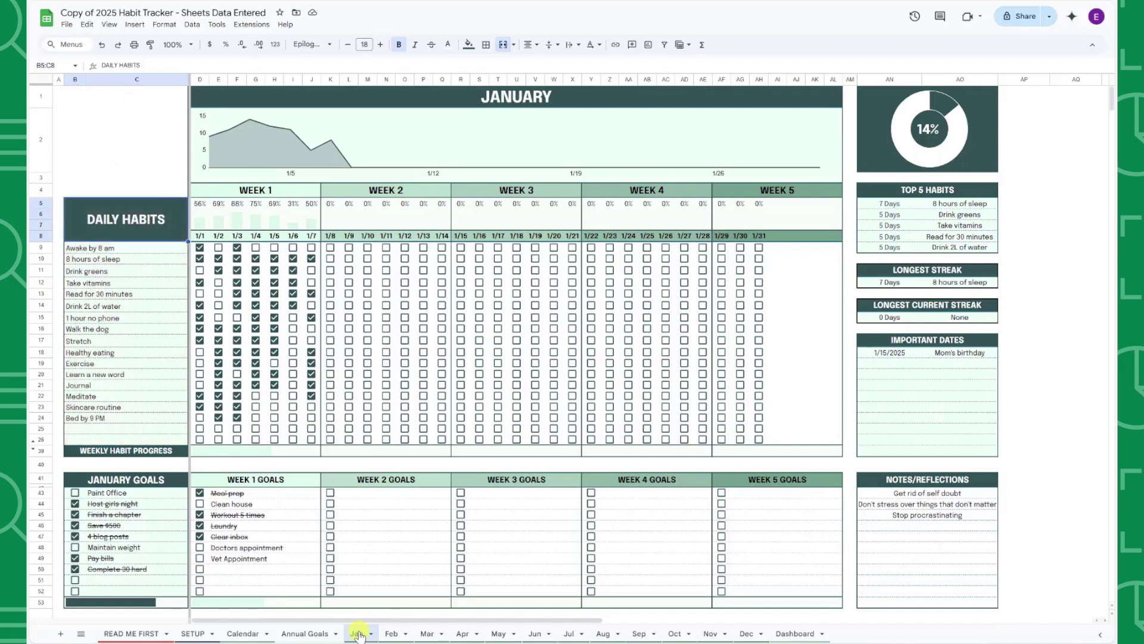
{"action": "left_click", "coordinate": [330, 259]}
{"action": "left_click", "coordinate": [330, 269]}
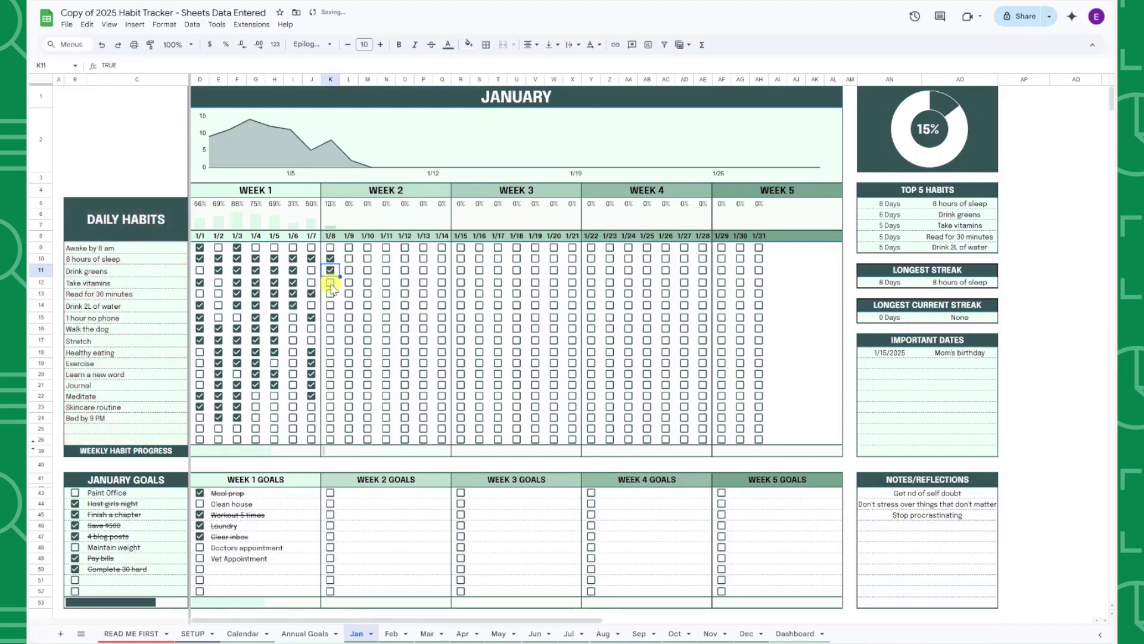
{"action": "left_click", "coordinate": [330, 282]}
{"action": "left_click", "coordinate": [330, 293]}
{"action": "left_click", "coordinate": [331, 317]}
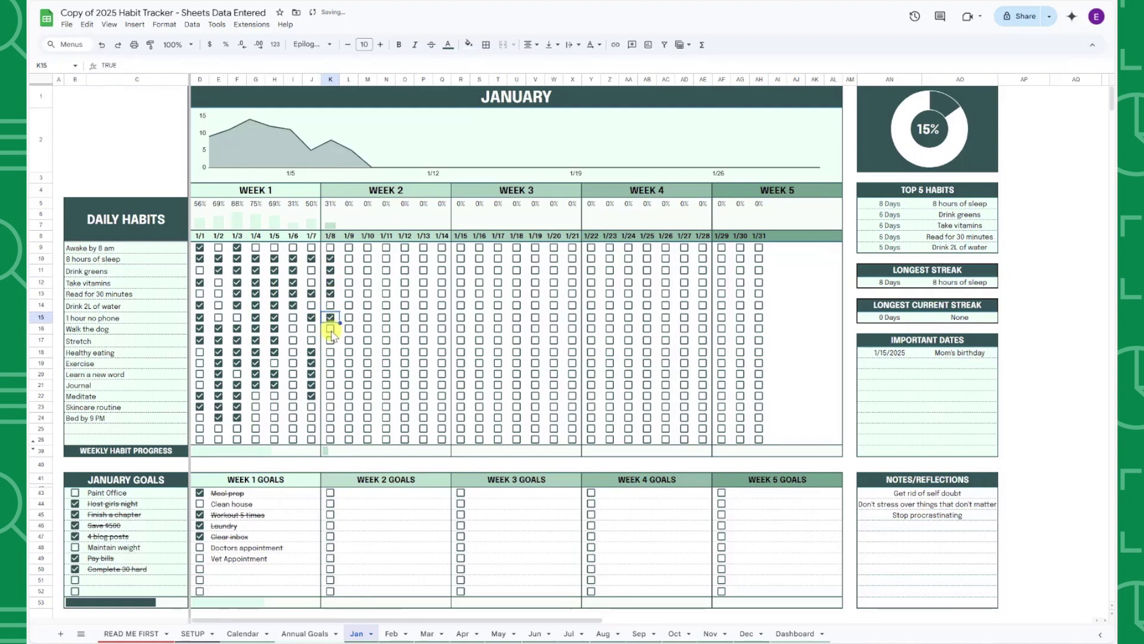
{"action": "left_click", "coordinate": [330, 329]}
{"action": "left_click", "coordinate": [331, 340]}
{"action": "left_click", "coordinate": [330, 351]}
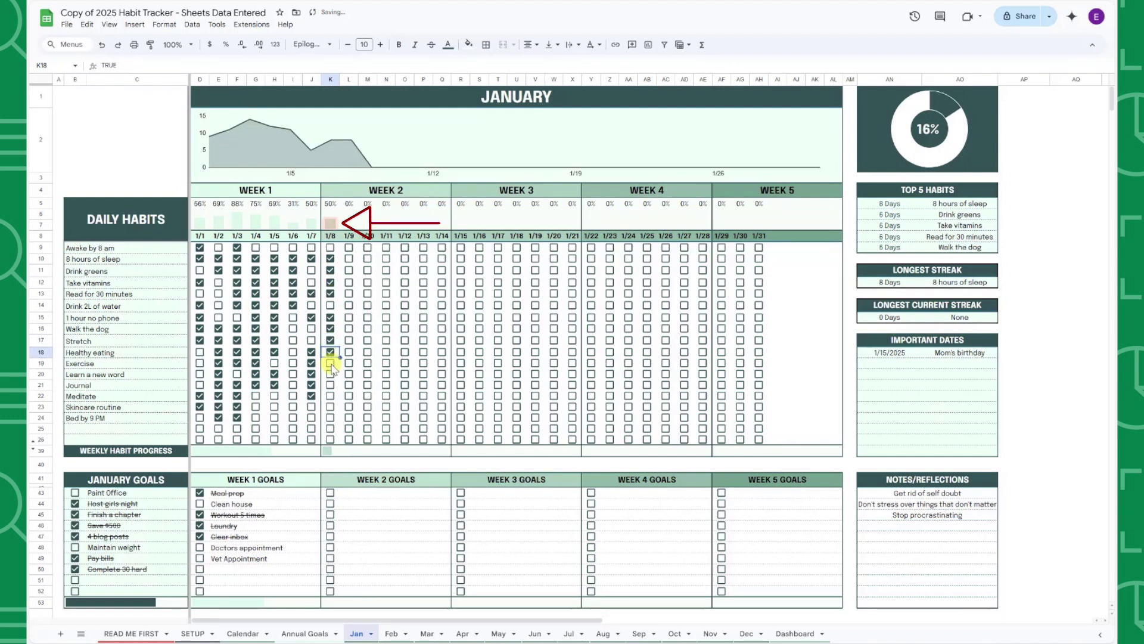
{"action": "left_click", "coordinate": [330, 363]}
{"action": "left_click", "coordinate": [330, 385]}
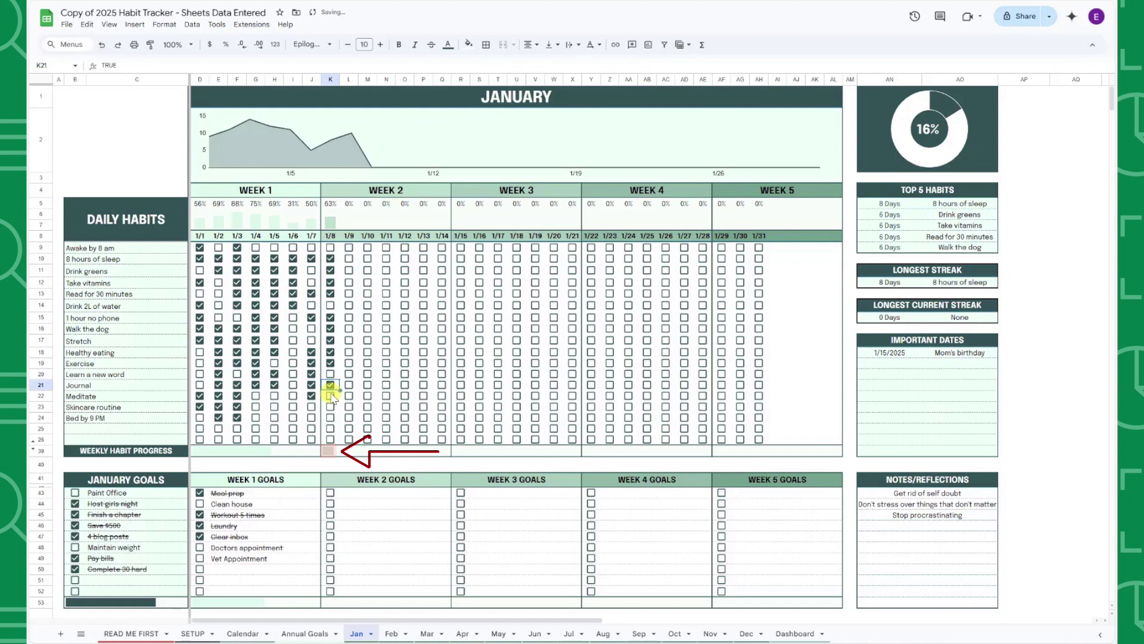
{"action": "left_click", "coordinate": [330, 395]}
Tick ten habits for 1/9, including sleep, greens, vitamins, water, Journal and Skincare routine
{"action": "left_click", "coordinate": [349, 258]}
{"action": "left_click", "coordinate": [349, 270]}
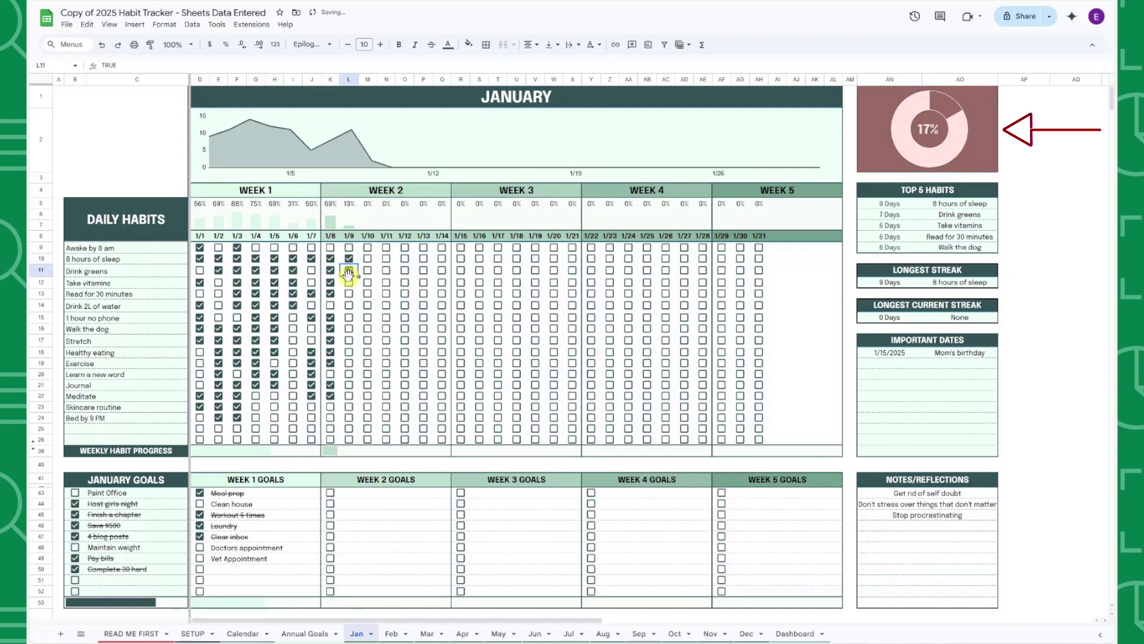
{"action": "left_click", "coordinate": [349, 282]}
{"action": "left_click", "coordinate": [348, 305]}
{"action": "left_click", "coordinate": [349, 317]}
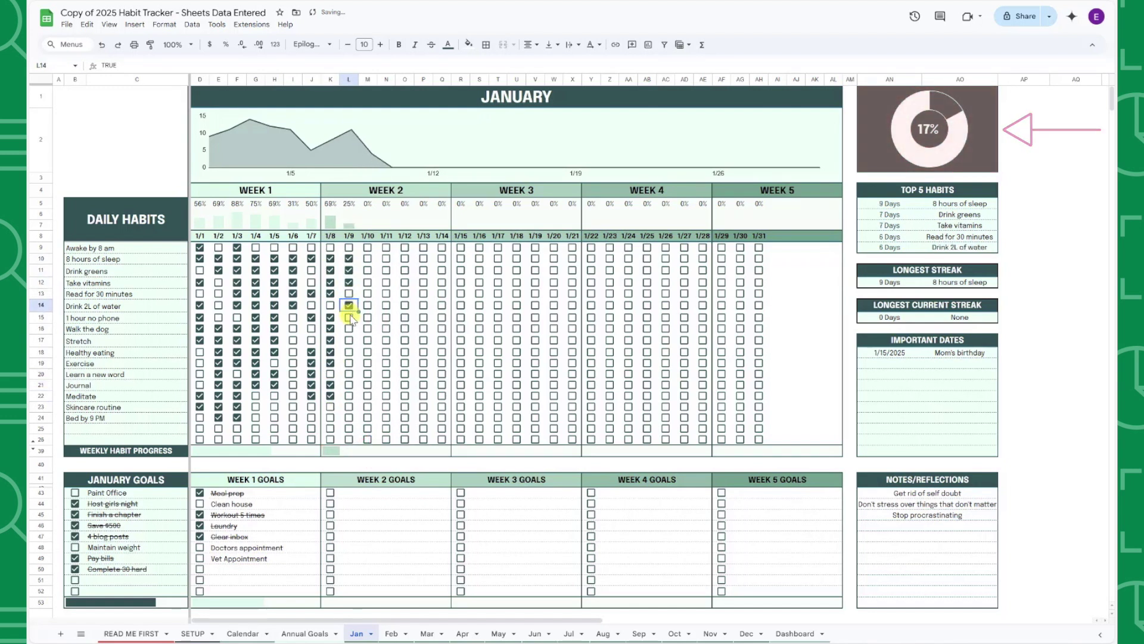
{"action": "left_click", "coordinate": [349, 339]}
{"action": "left_click", "coordinate": [349, 351]}
{"action": "left_click", "coordinate": [348, 362]}
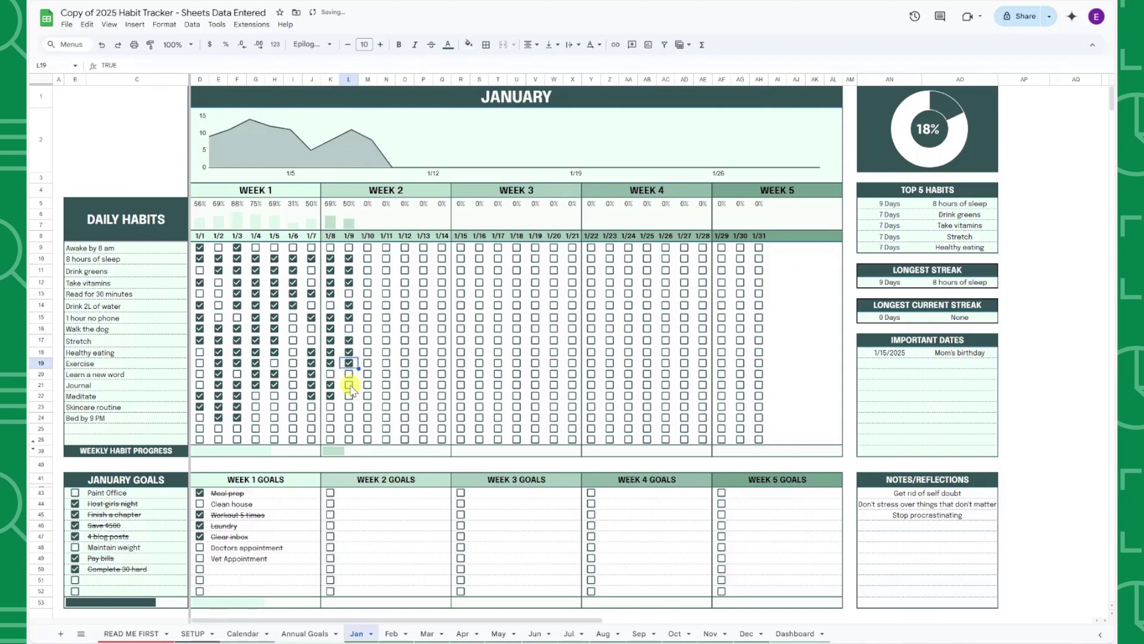
{"action": "left_click", "coordinate": [349, 384]}
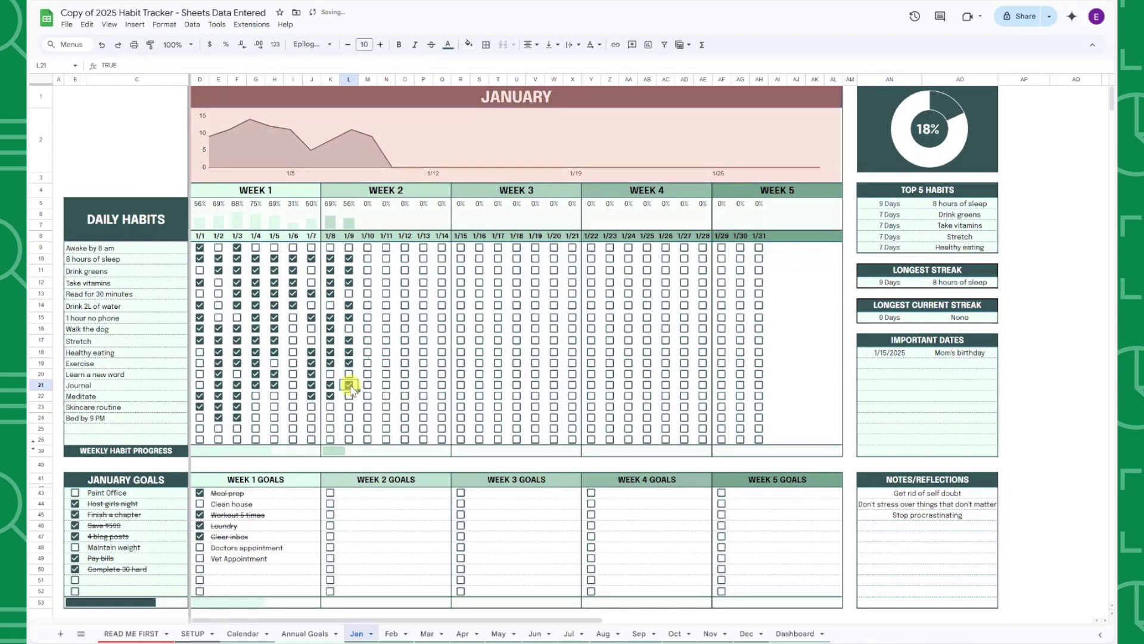
{"action": "left_click", "coordinate": [351, 407]}
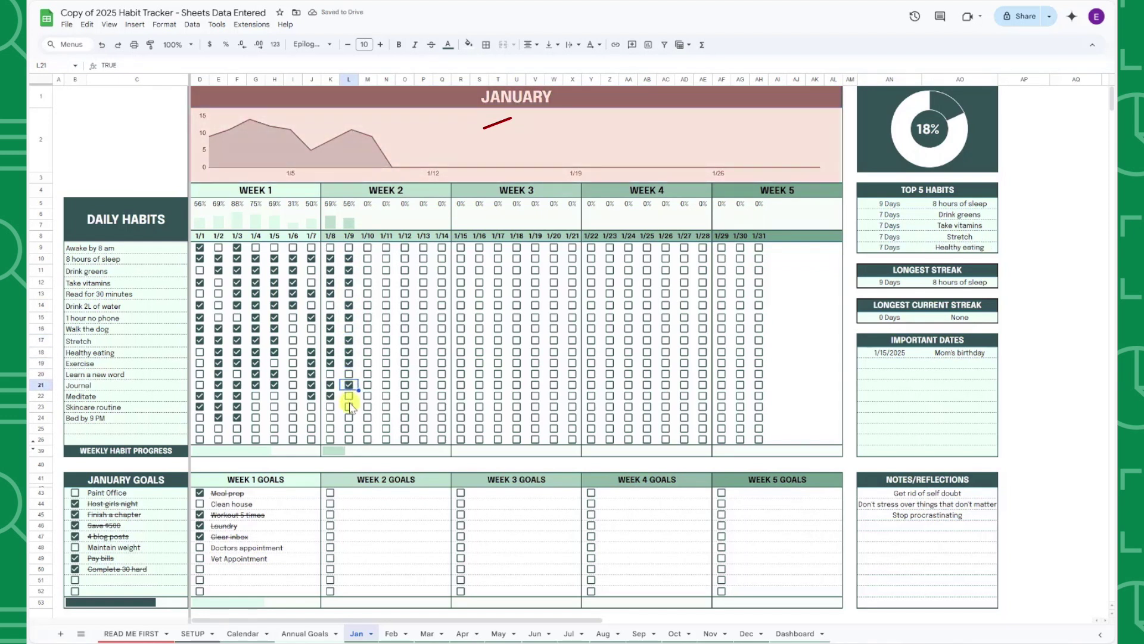
Tick seven habits for 1/10, from Drink greens through Healthy eating
{"action": "left_click", "coordinate": [368, 271]}
{"action": "left_click", "coordinate": [367, 282]}
{"action": "left_click", "coordinate": [368, 294]}
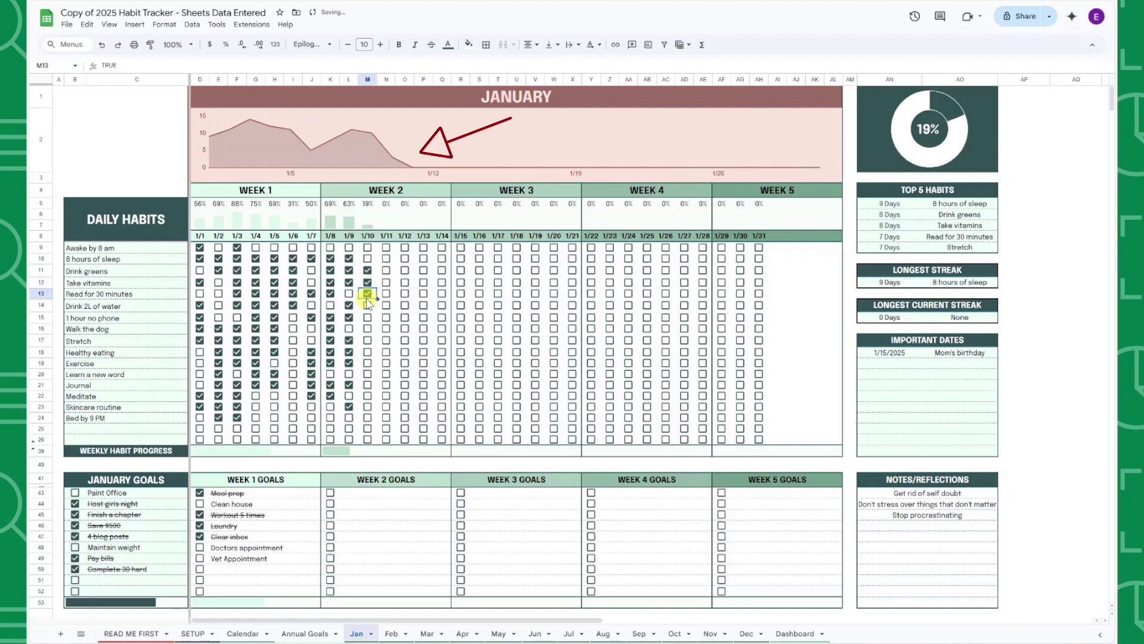
{"action": "left_click", "coordinate": [367, 306]}
{"action": "left_click", "coordinate": [368, 317]}
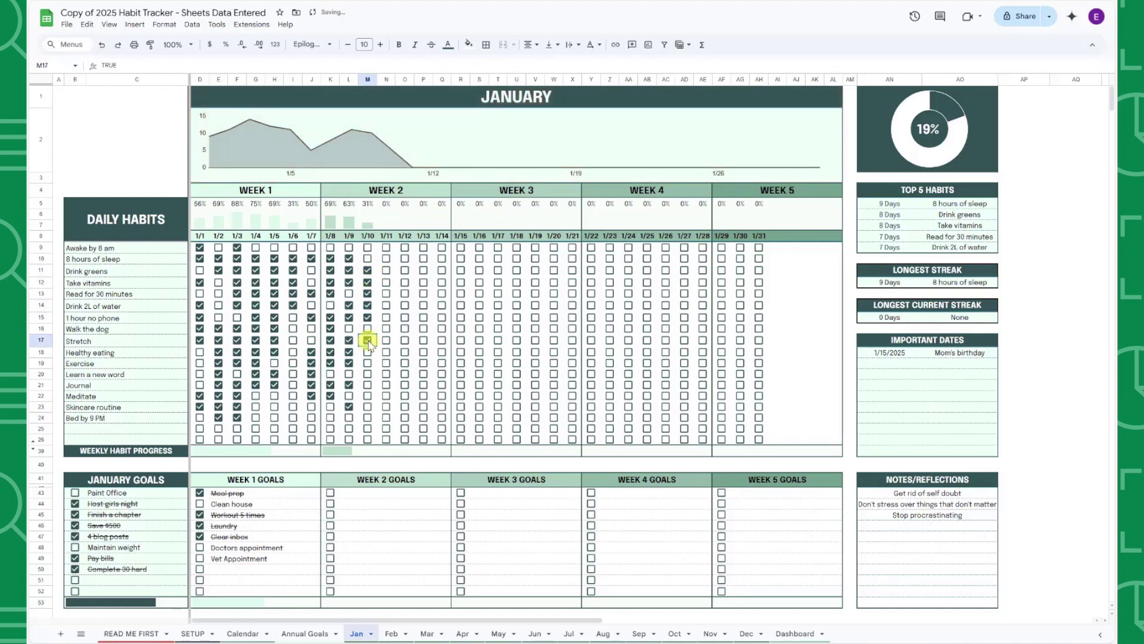
{"action": "left_click", "coordinate": [368, 339]}
{"action": "left_click", "coordinate": [367, 352]}
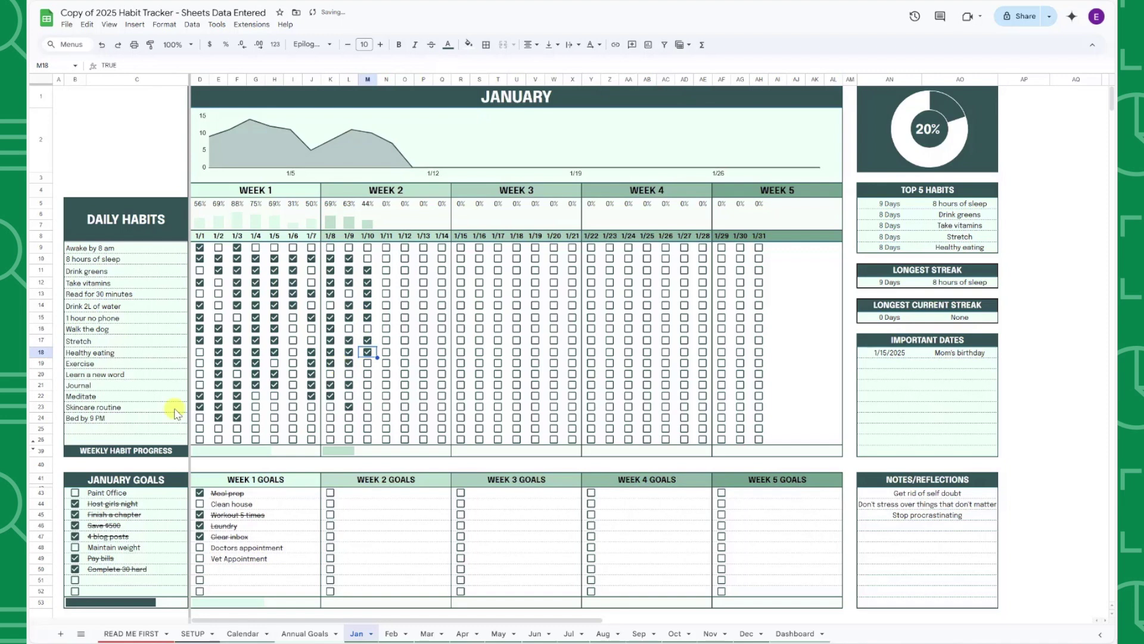
{"action": "left_click_drag", "start_coordinate": [37, 439], "coordinate": [39, 446]}
{"action": "right_click", "coordinate": [40, 445]}
{"action": "left_click", "coordinate": [79, 326]}
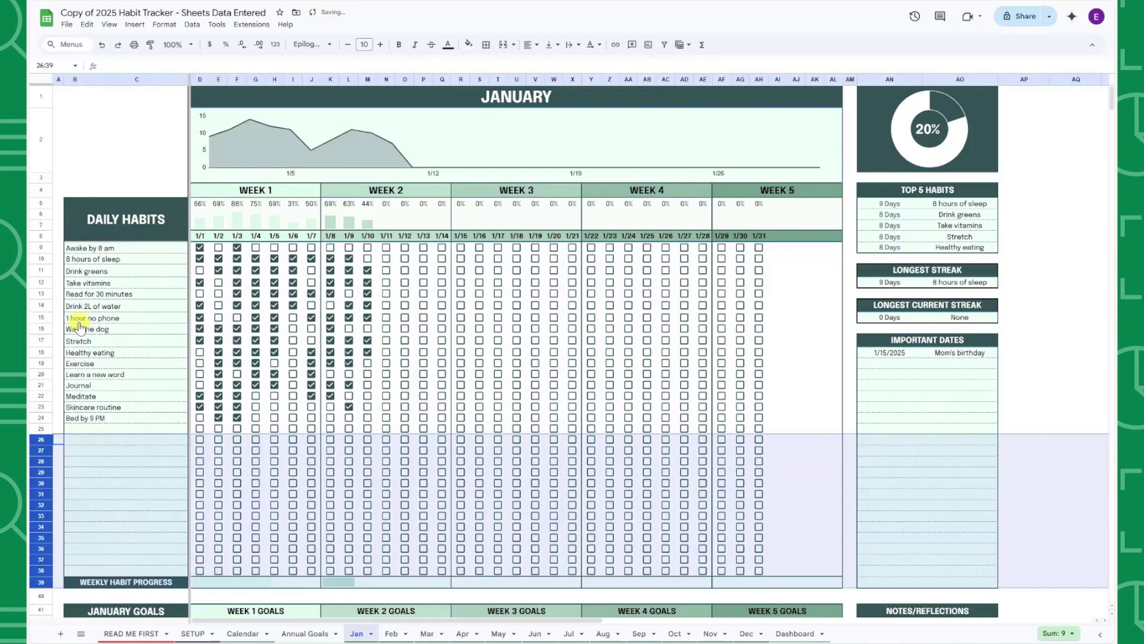
{"action": "key", "text": "ctrl+z"}
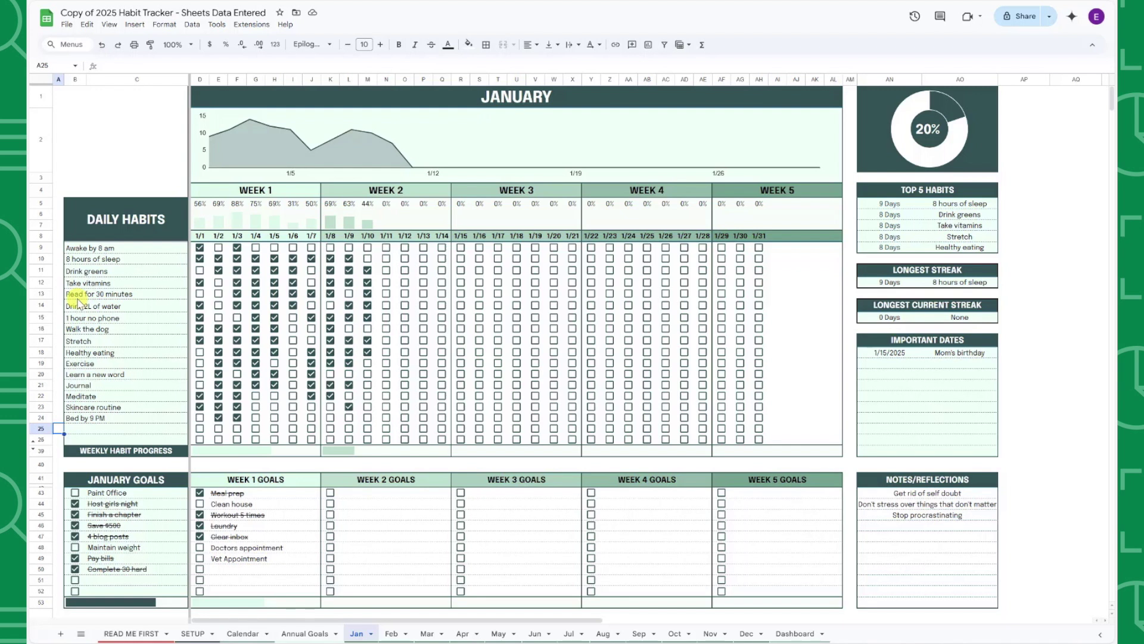
Add a No Alcohol habit ticked for 1/1–1/3, and check off Maintain weight and Paint Office
{"action": "left_click", "coordinate": [136, 428]}
{"action": "type", "text": "No AI"}
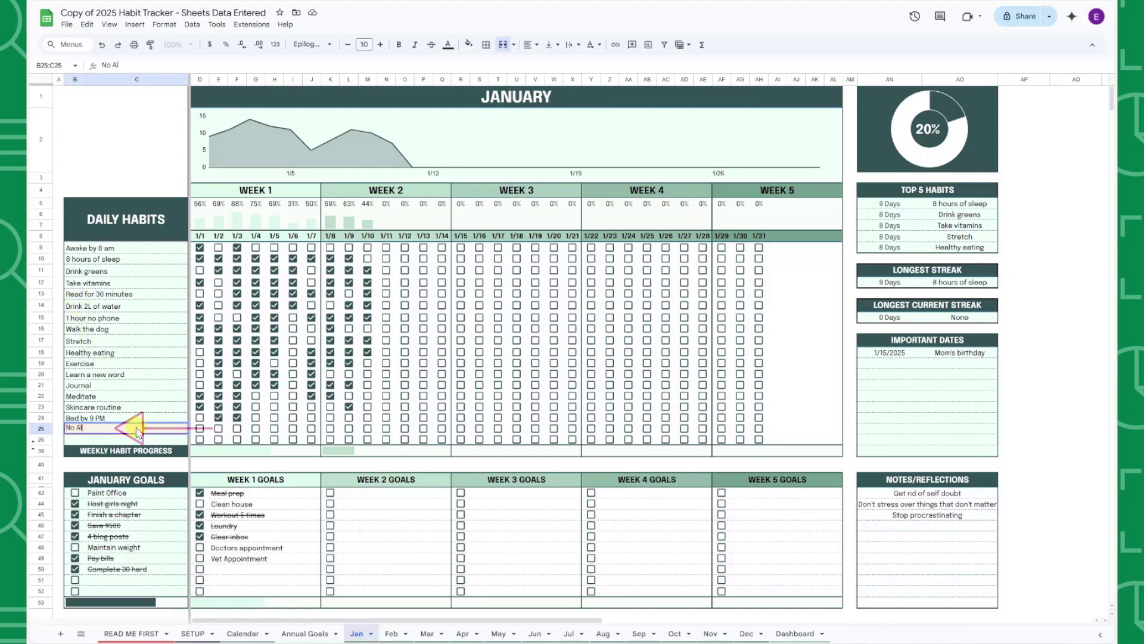
{"action": "type", "text": "cohol"}
{"action": "key", "text": "Return"}
{"action": "left_click", "coordinate": [199, 429]}
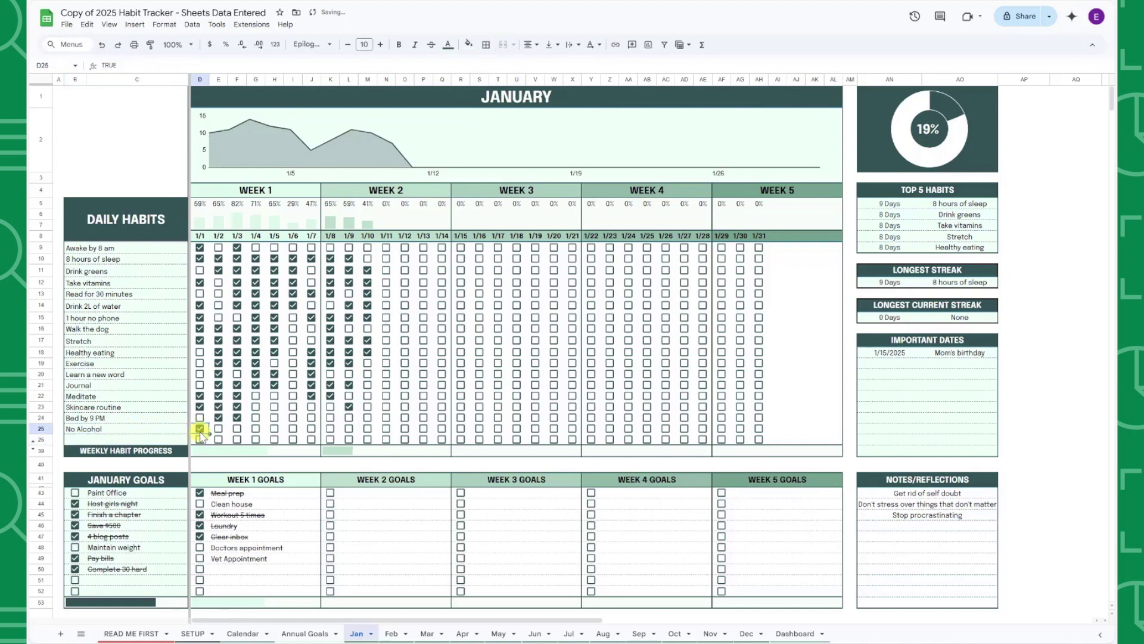
{"action": "left_click", "coordinate": [218, 427]}
{"action": "left_click", "coordinate": [237, 428]}
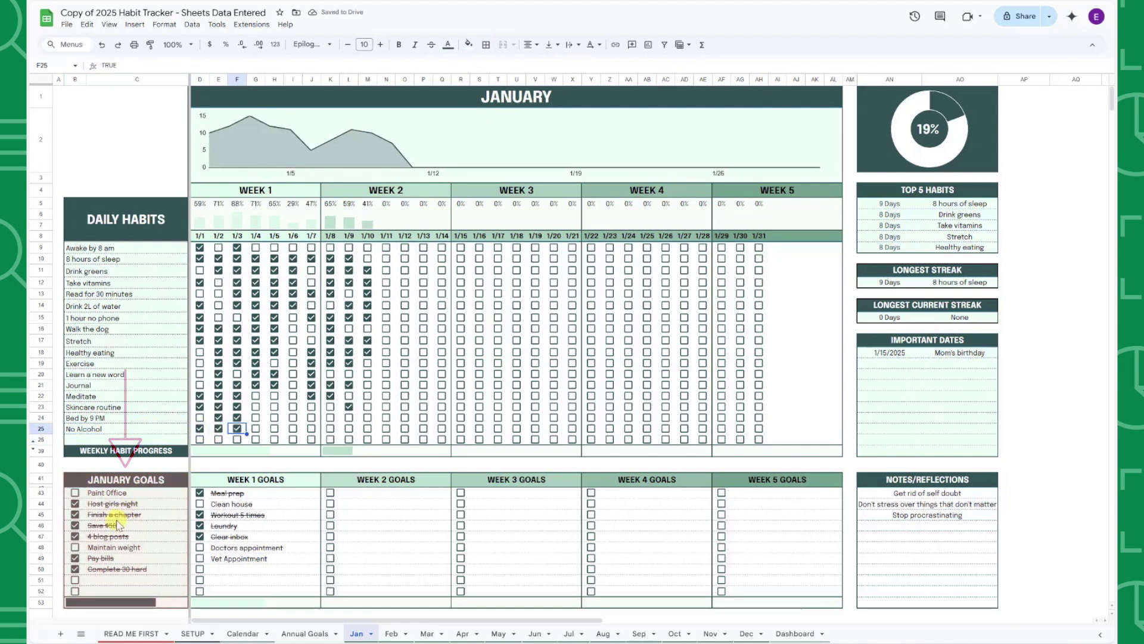
{"action": "left_click", "coordinate": [76, 547]}
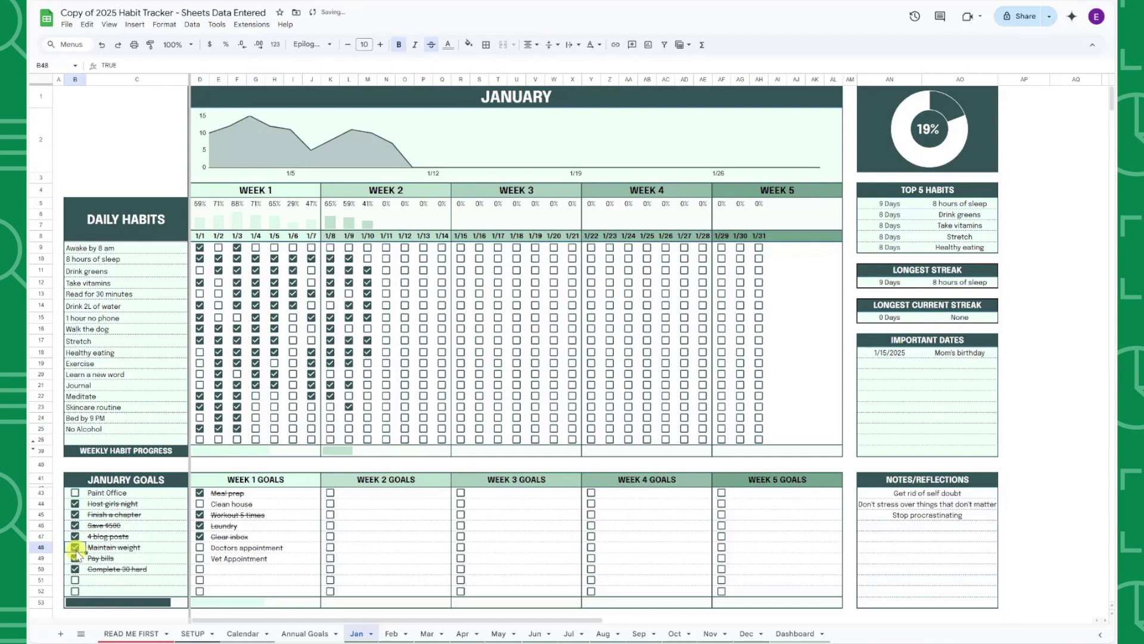
{"action": "left_click", "coordinate": [75, 493]}
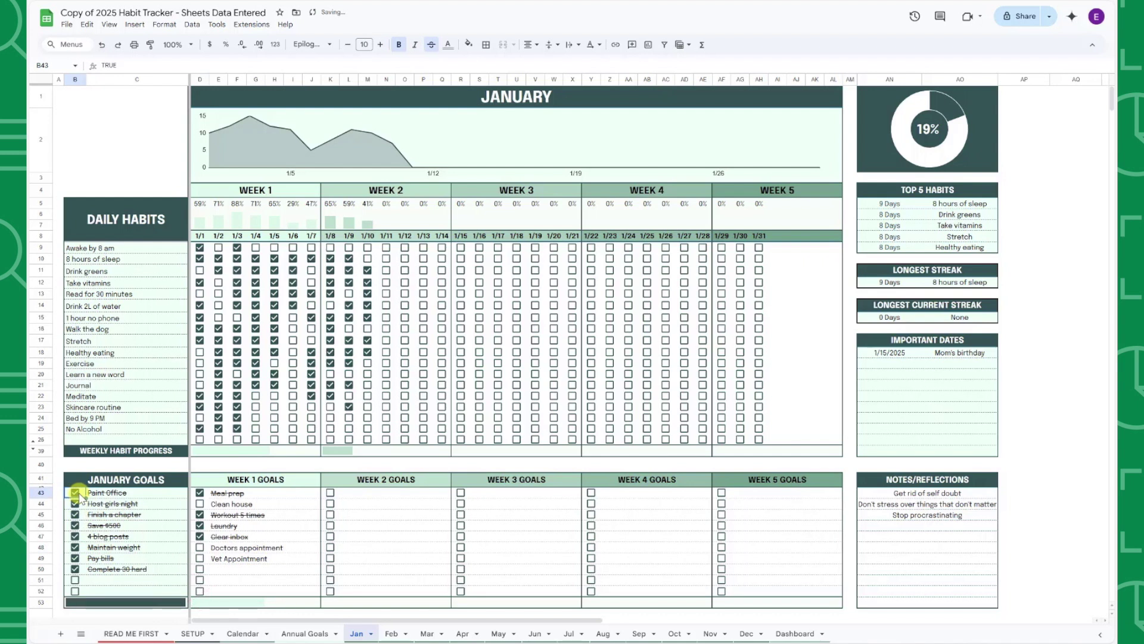
Enter Meal Prep, Clean House and Laundry in L43:L45, ticking Clean House and Laundry
{"action": "left_click", "coordinate": [339, 493]}
{"action": "type", "text": "Meal Prep"}
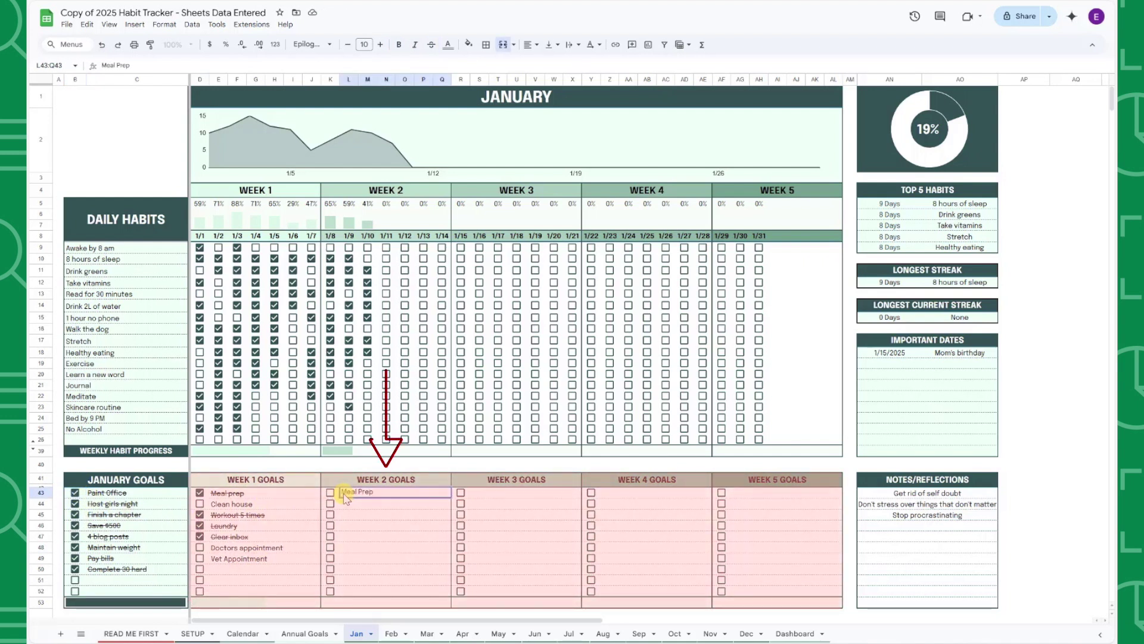
{"action": "key", "text": "Return"}
{"action": "type", "text": "Clean House"}
{"action": "key", "text": "Return"}
{"action": "type", "text": "Laundry"}
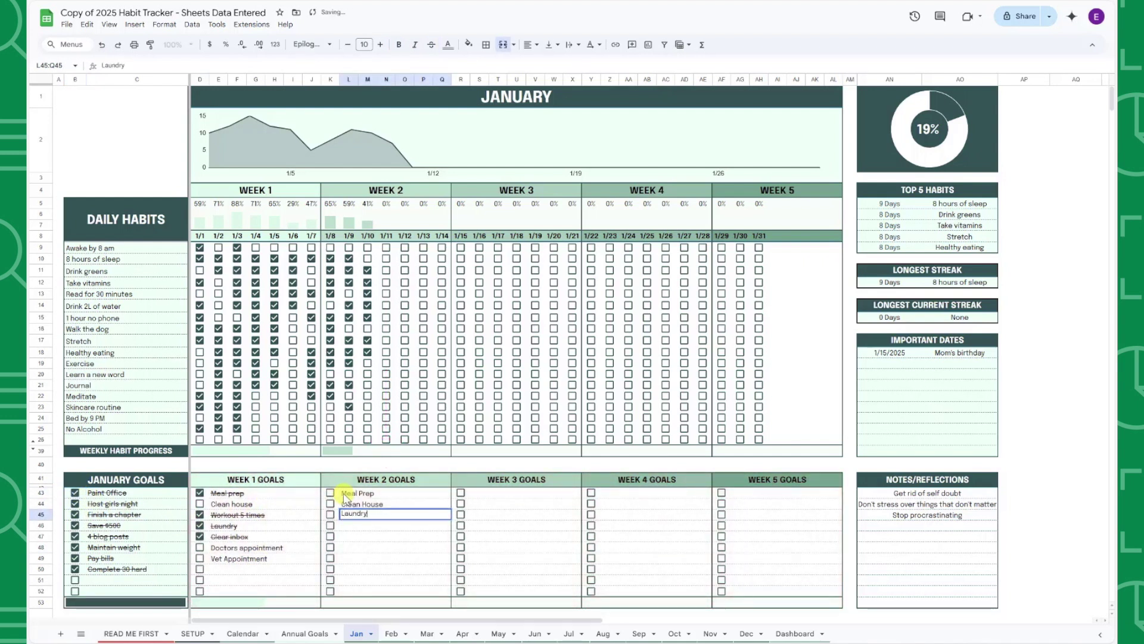
{"action": "key", "text": "Return"}
{"action": "left_click", "coordinate": [330, 504]}
{"action": "left_click", "coordinate": [330, 514]}
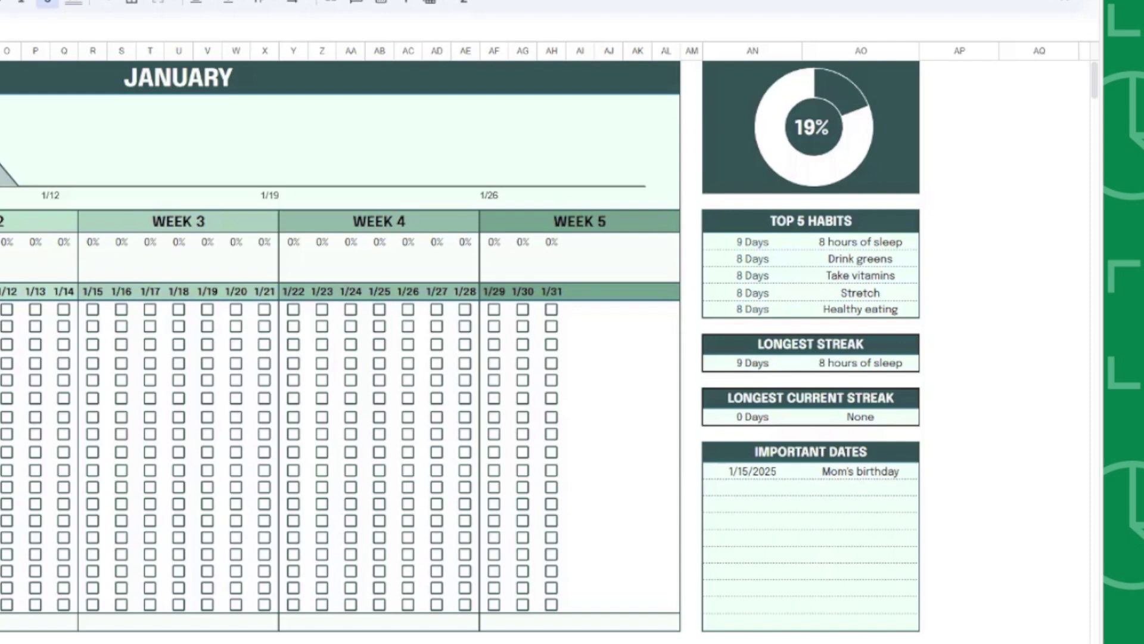
Scroll down the January sheet to review Notes/Reflections and the Daily, Weekly, Monthly Stats
{"action": "scroll", "coordinate": [339, 352], "scroll_direction": "down", "scroll_amount": 5}
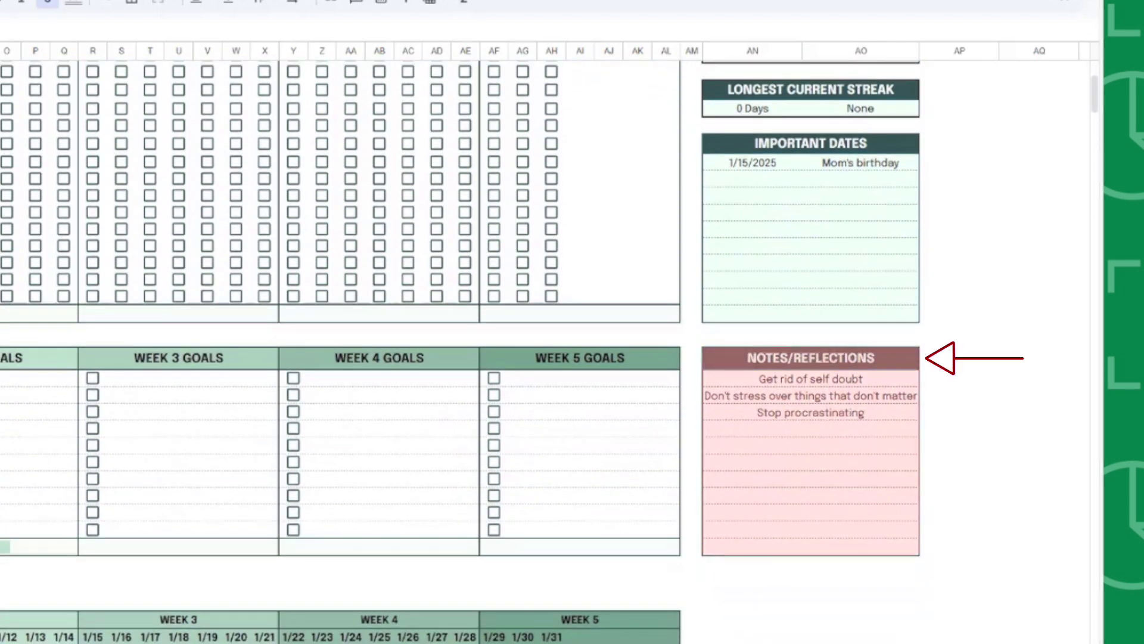
{"action": "scroll", "coordinate": [340, 351], "scroll_direction": "down", "scroll_amount": 2}
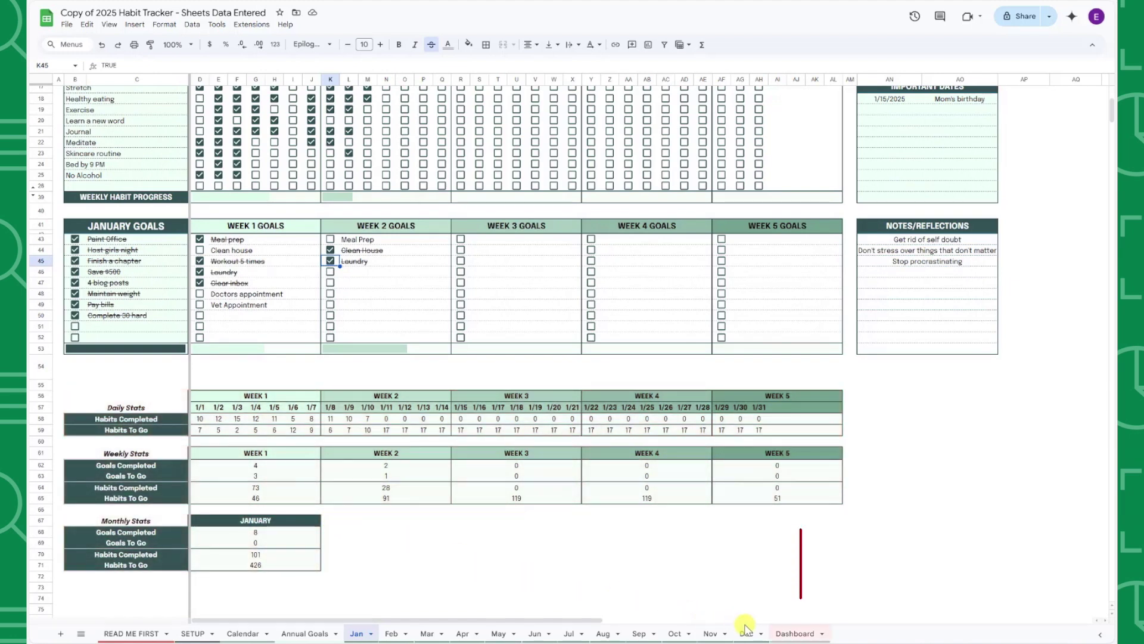
Switch to the 2025 Dashboard sheet to view goal summaries, habit charts and top tier months
{"action": "left_click", "coordinate": [785, 635]}
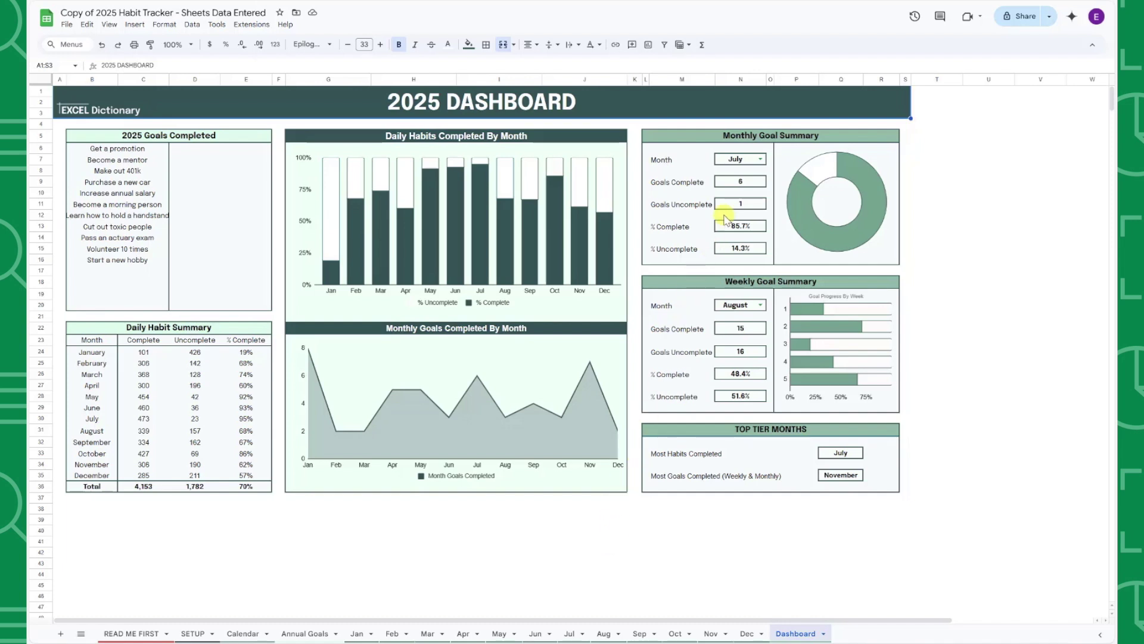
Set both Month dropdowns to February: monthly summary 33.3%, weekly summary 40.0% complete
{"action": "left_click", "coordinate": [759, 160]}
{"action": "left_click", "coordinate": [739, 184]}
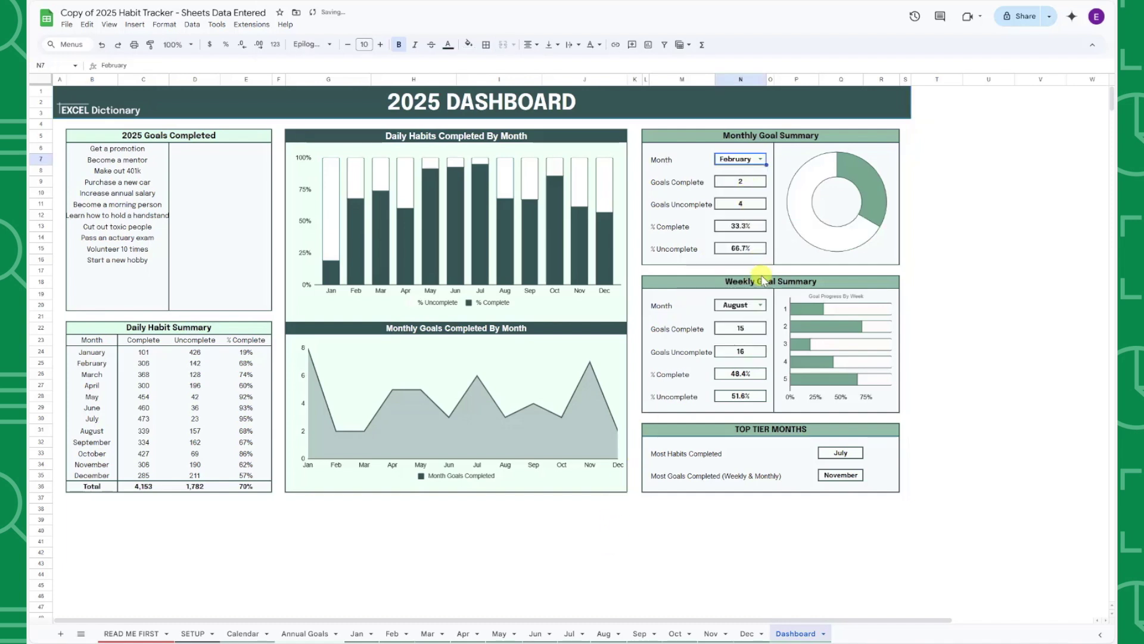
{"action": "left_click", "coordinate": [761, 305]}
{"action": "left_click", "coordinate": [748, 331]}
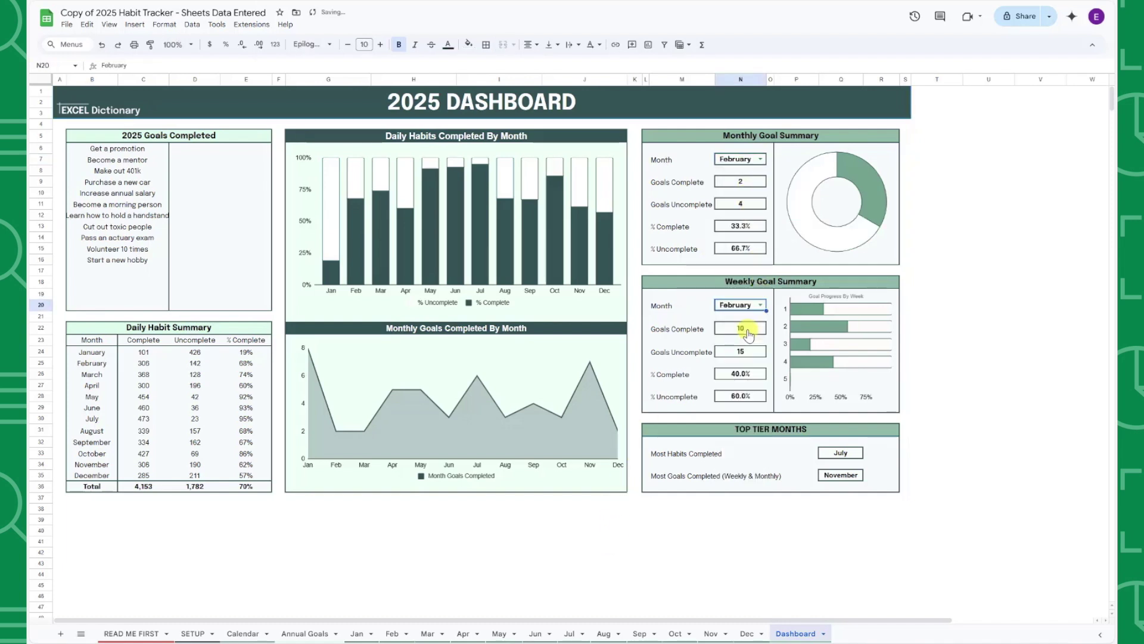